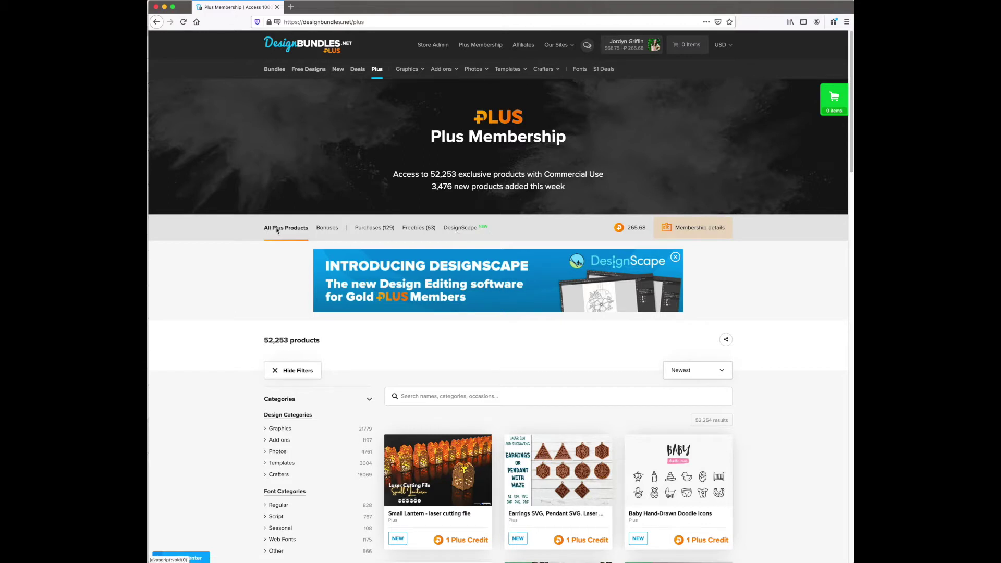
# Step: Launch the DesignScape photo editor from the Plus Membership page in a new tab
pyautogui.click(454, 228)
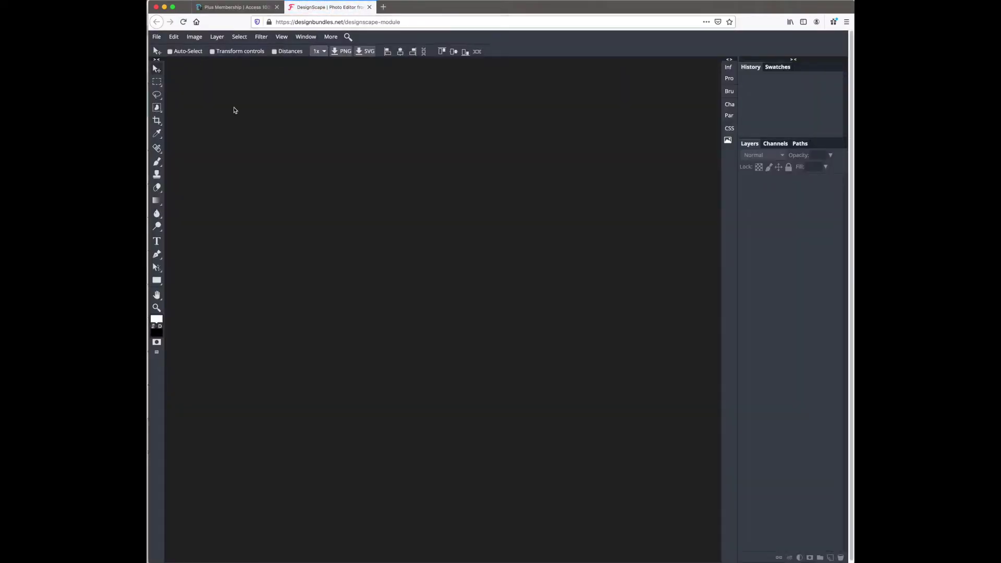
# Step: Open GoldLeopPatch1.png from Downloads > Sublimation Bundle > GoldLeopardSubPatches-1
pyautogui.click(155, 37)
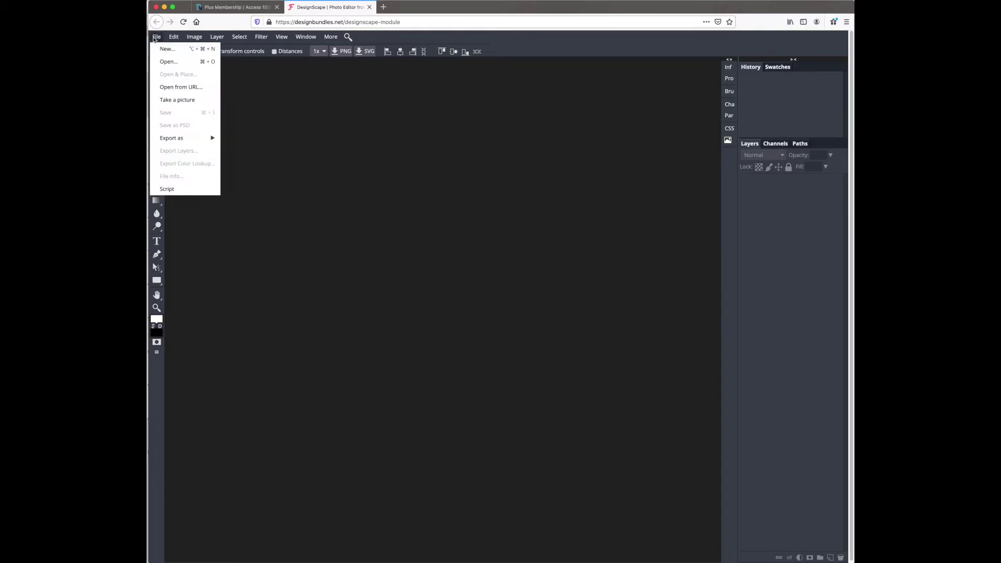
pyautogui.click(168, 62)
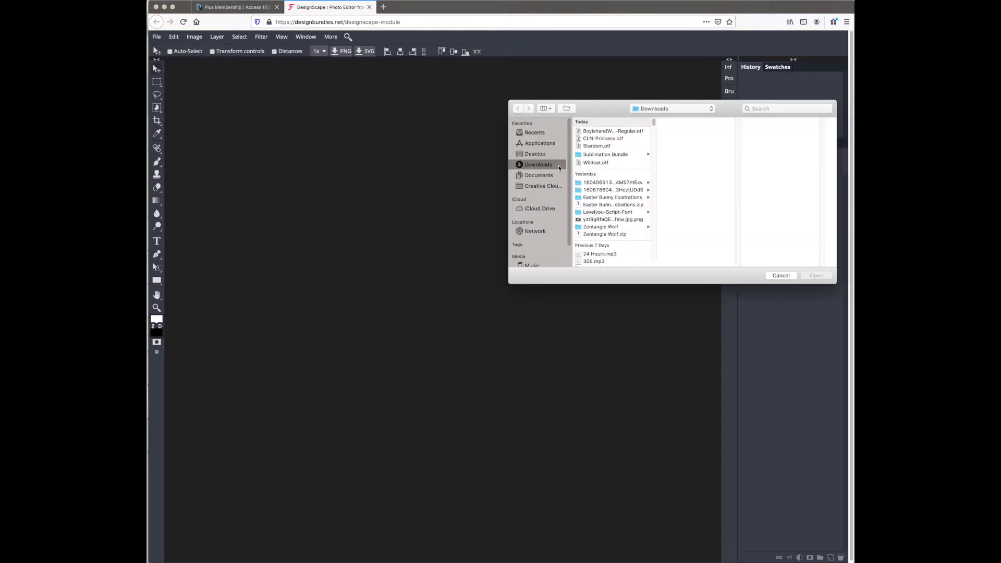
pyautogui.click(603, 155)
pyautogui.click(689, 138)
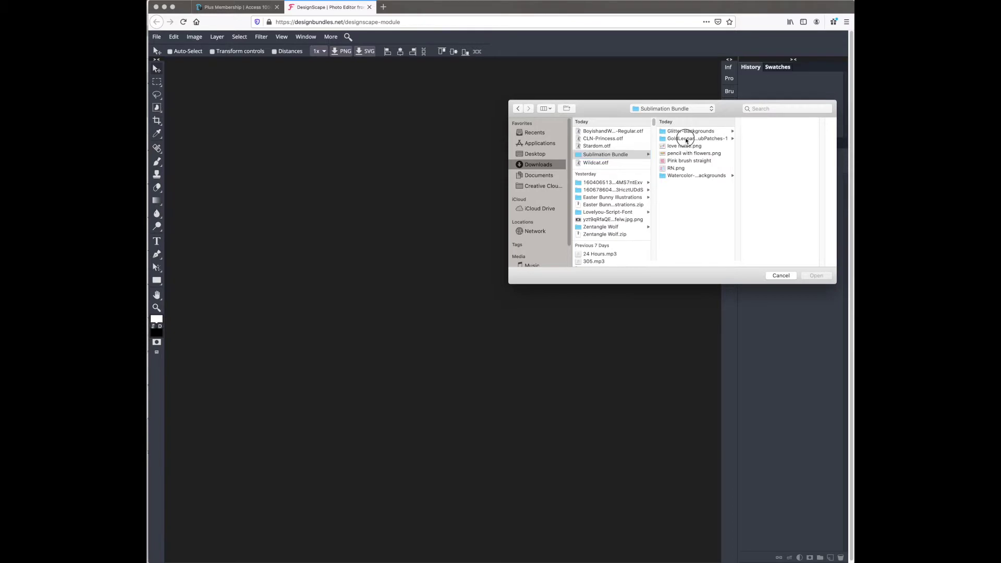
pyautogui.click(574, 177)
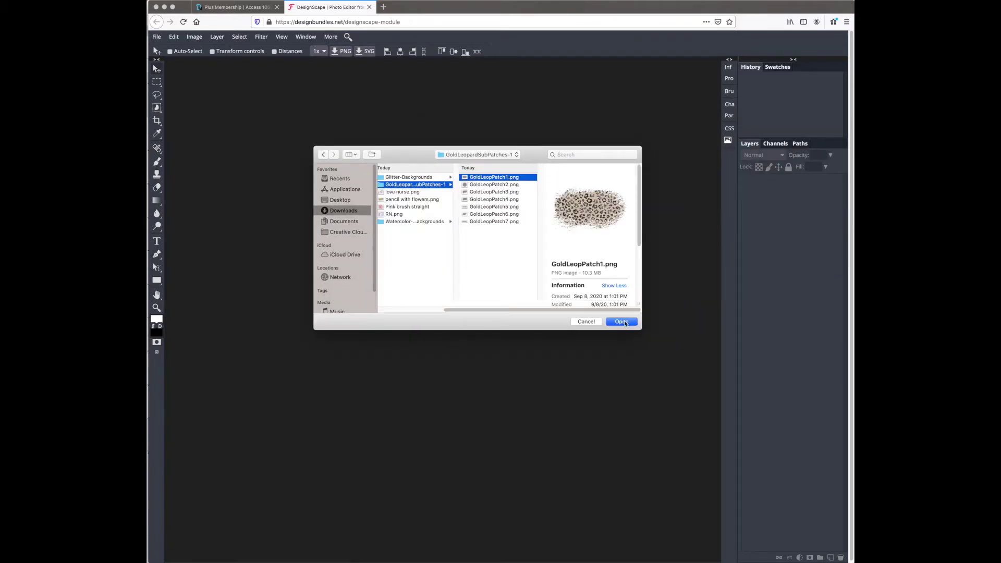
pyautogui.click(623, 322)
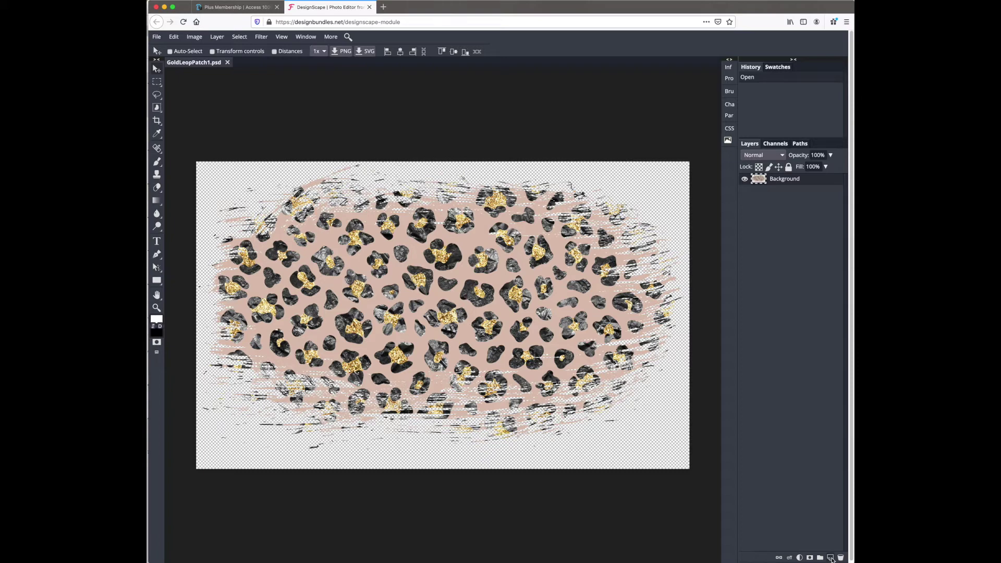
# Step: Add a new layer, fill it white with the Paint Bucket, and drag it below the Background patch layer
pyautogui.click(831, 558)
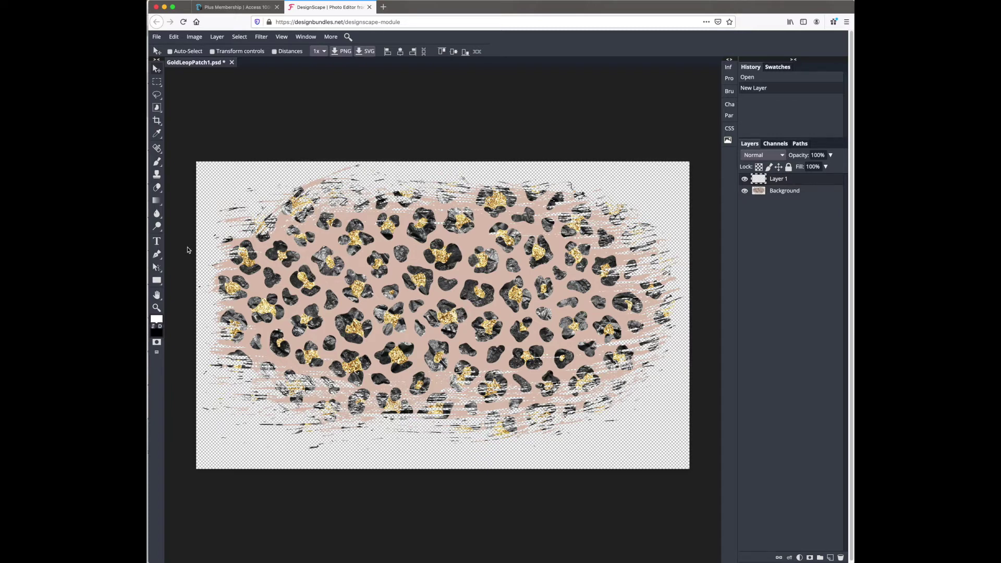
pyautogui.click(156, 200)
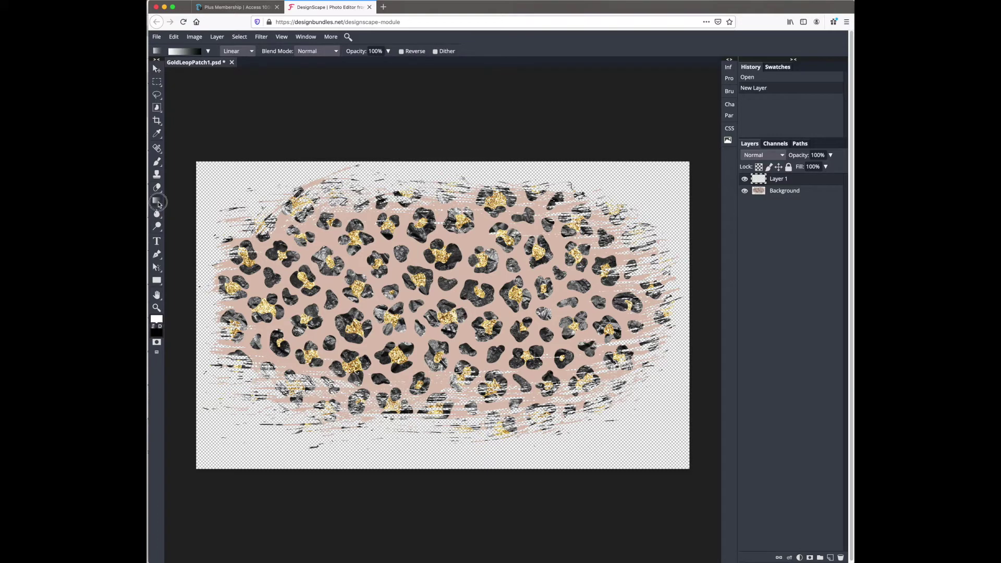
pyautogui.rightClick(158, 203)
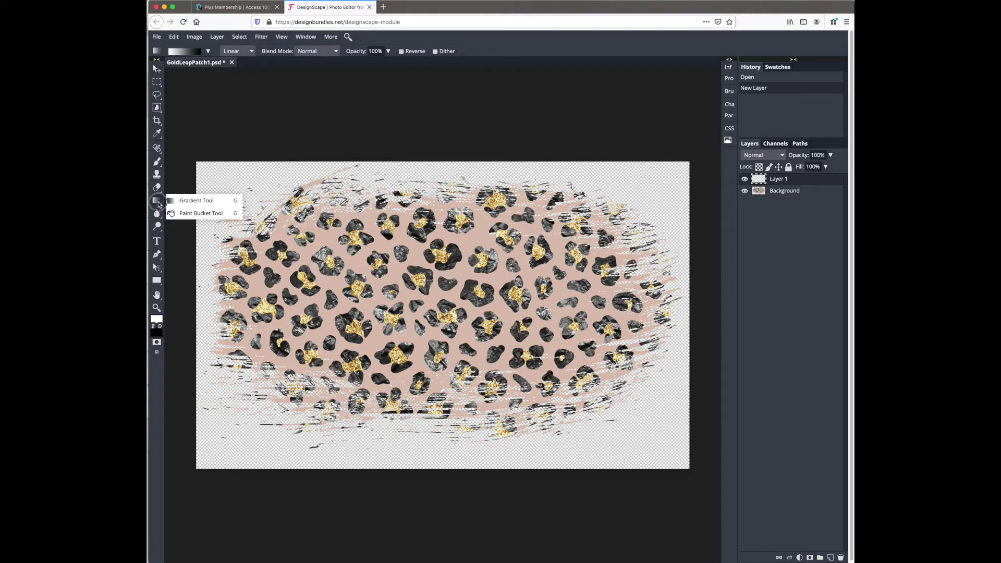
pyautogui.click(184, 213)
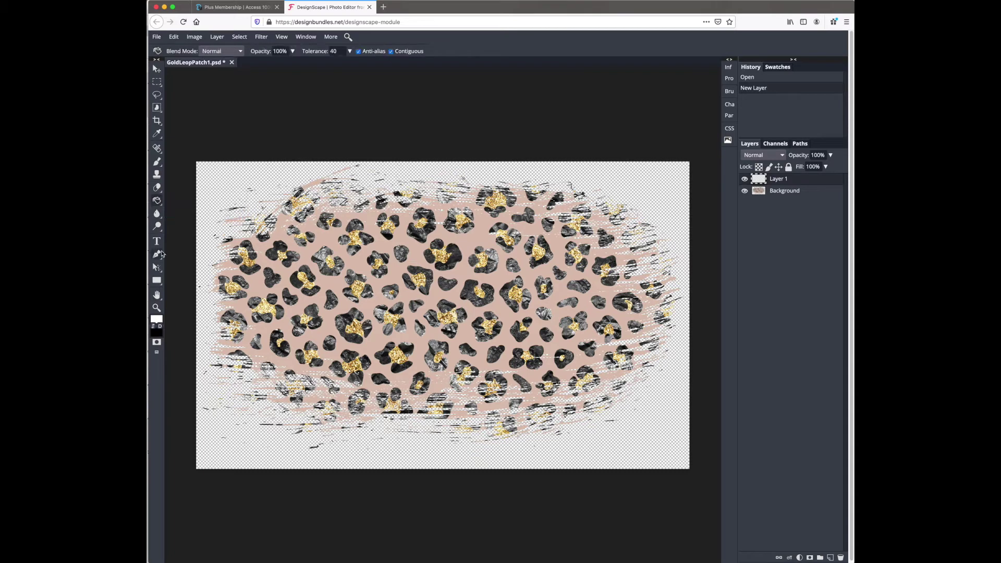
pyautogui.click(207, 196)
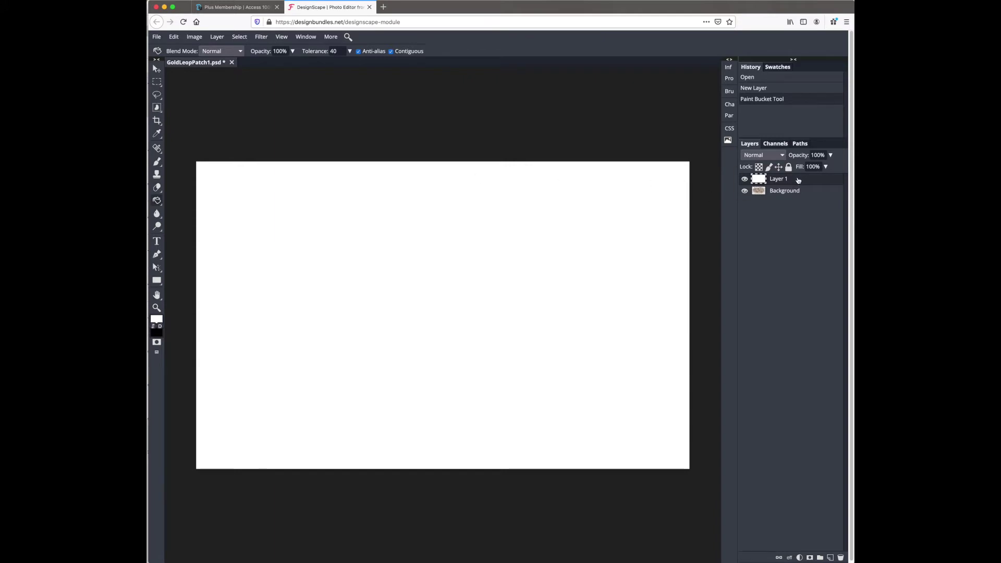
pyautogui.moveTo(798, 179); pyautogui.dragTo(801, 197)
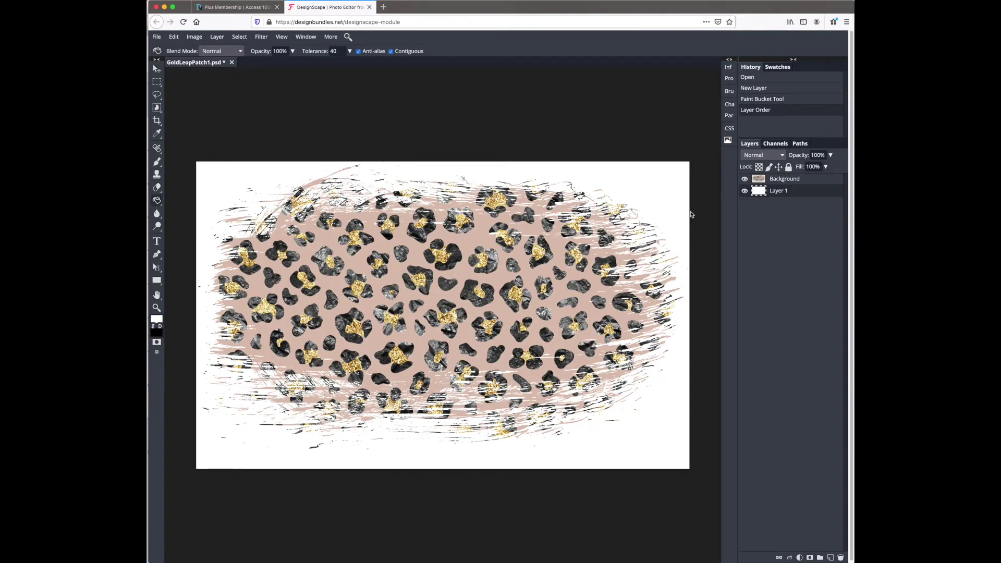
# Step: Toggle the white layer's visibility to check it, select the Background patch layer, and switch to Type
pyautogui.click(745, 190)
pyautogui.click(745, 191)
pyautogui.click(810, 180)
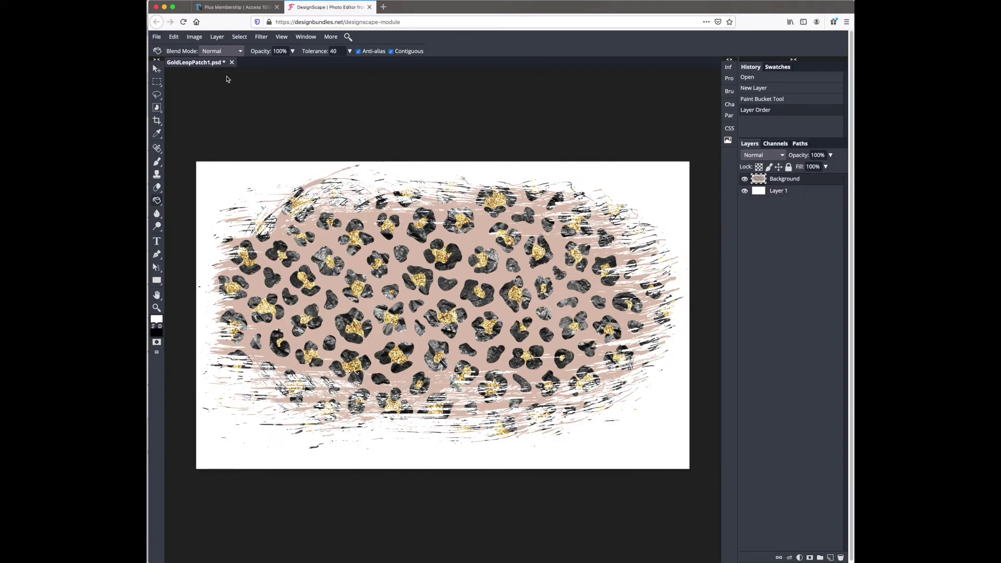
pyautogui.press('t')
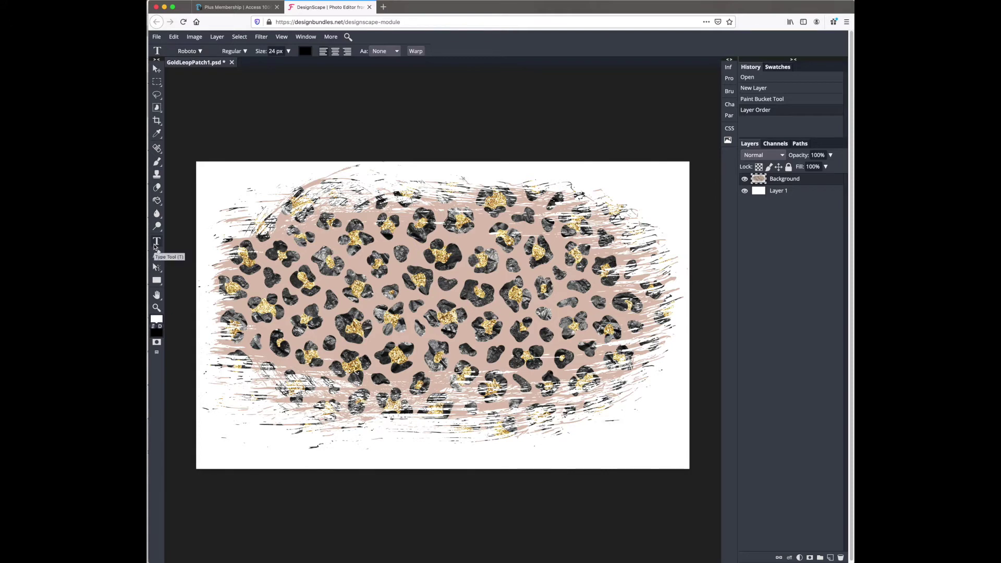
# Step: Load the Wildcat.otf font file from the Downloads folder
pyautogui.click(186, 52)
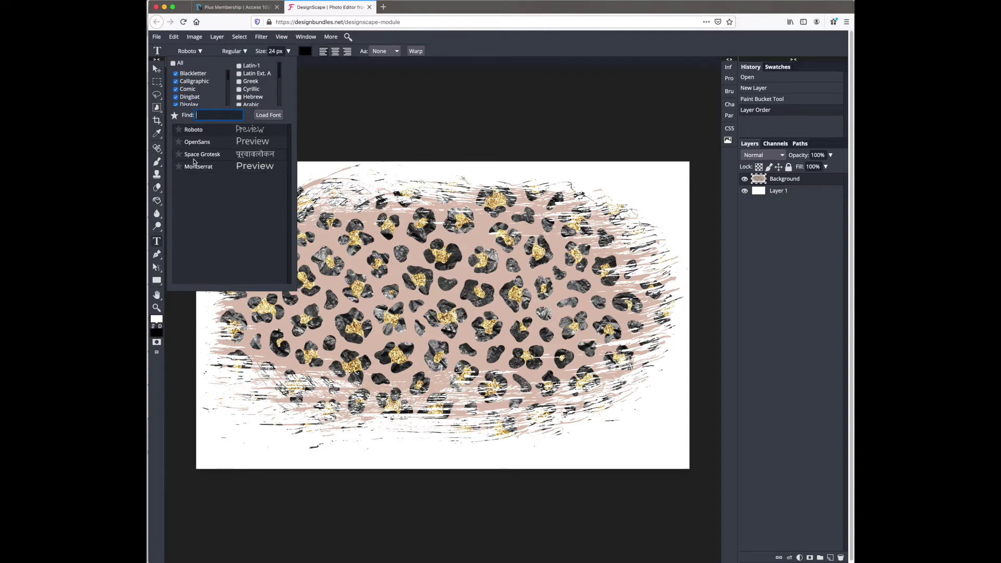
pyautogui.click(269, 115)
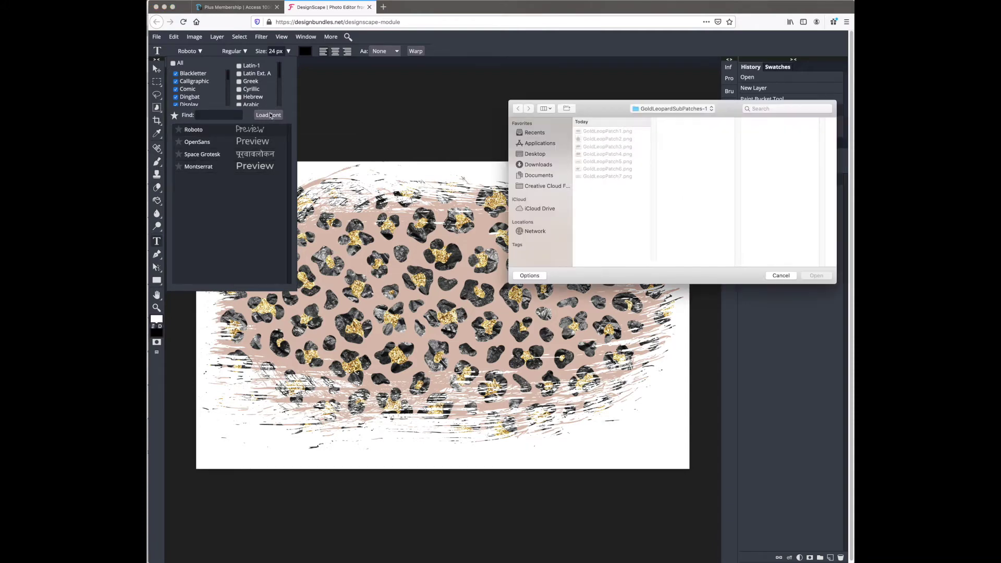
pyautogui.click(537, 165)
pyautogui.click(605, 162)
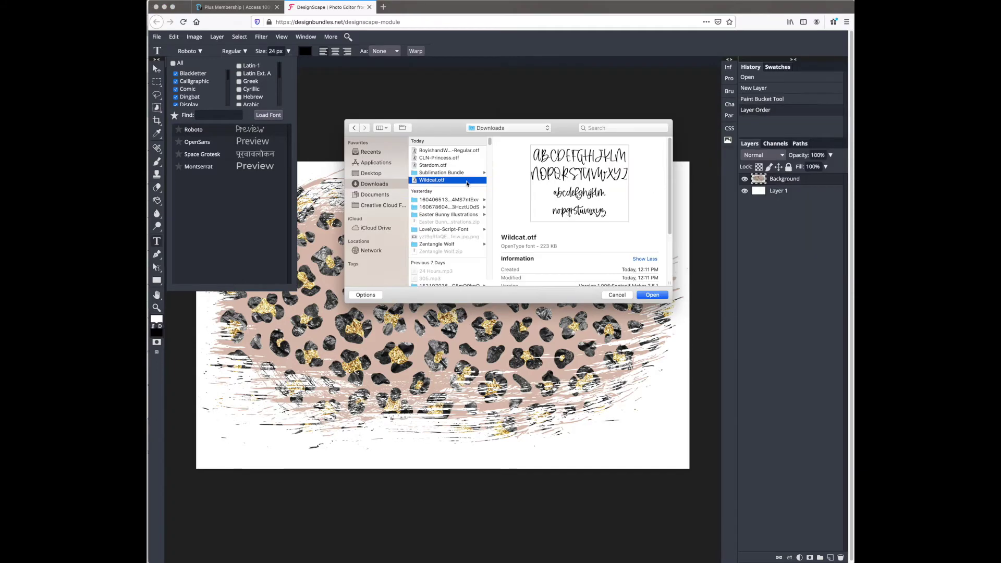
pyautogui.click(652, 295)
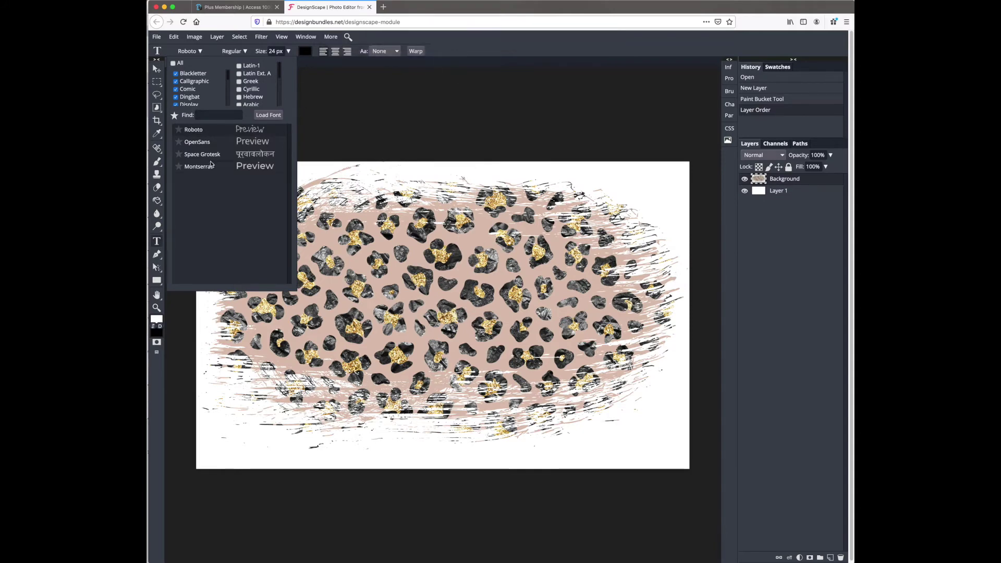
# Step: Start a text layer on the patch, then cancel the unfinished text
pyautogui.click(191, 51)
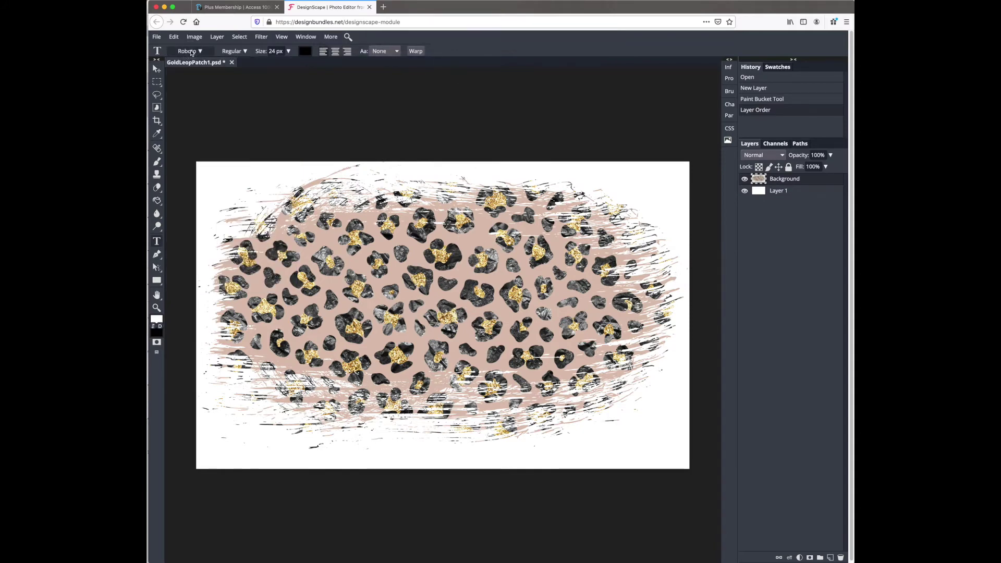
pyautogui.click(190, 52)
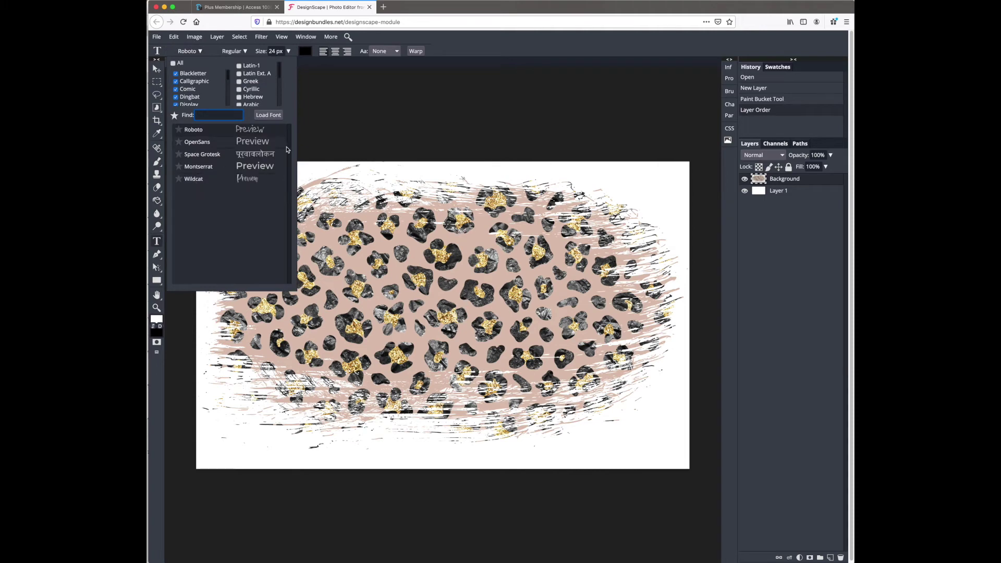
pyautogui.click(336, 139)
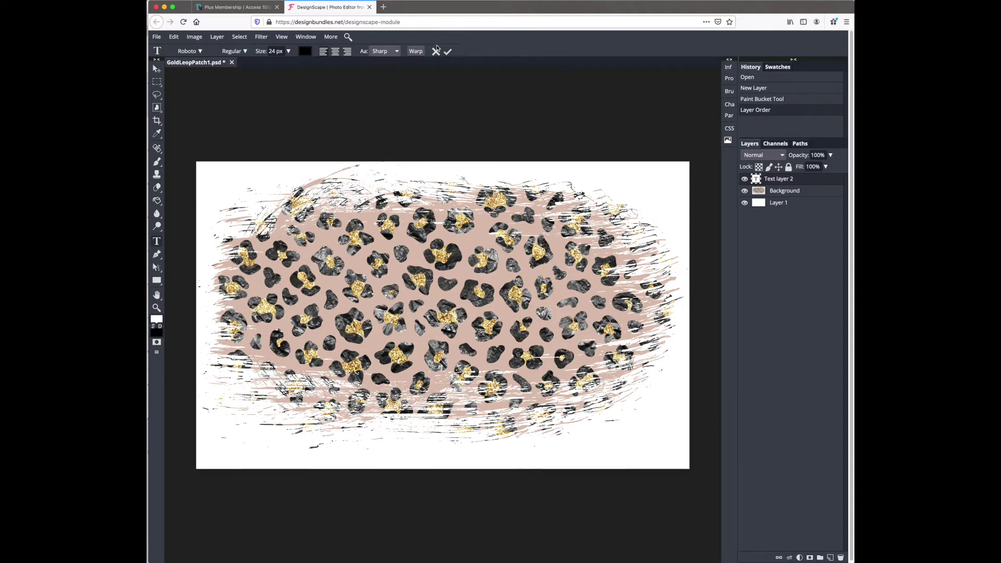
pyautogui.click(437, 53)
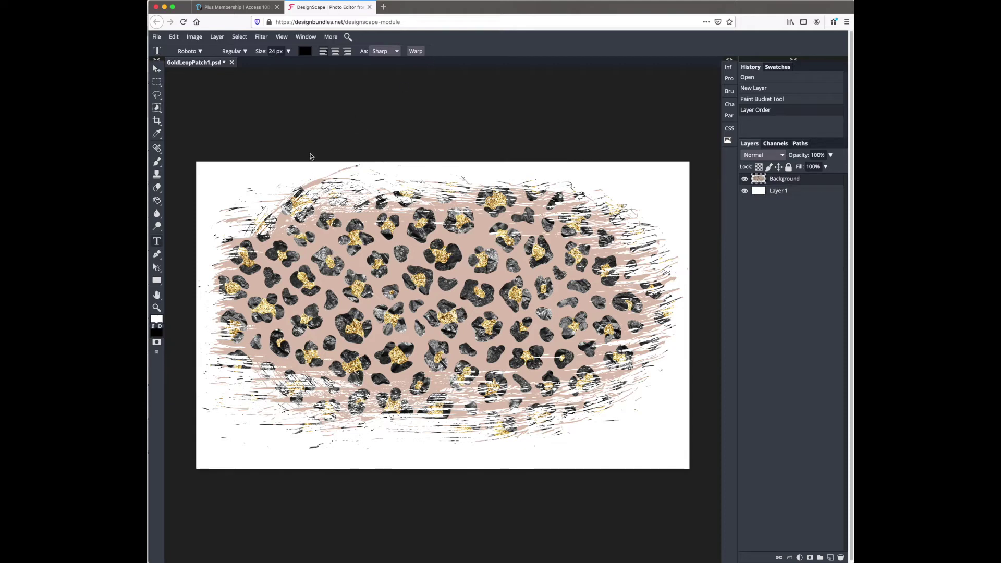
# Step: Draw a text box across the patch, set the font to Wildcat and enlarge the size
pyautogui.moveTo(222, 176); pyautogui.dragTo(672, 439)
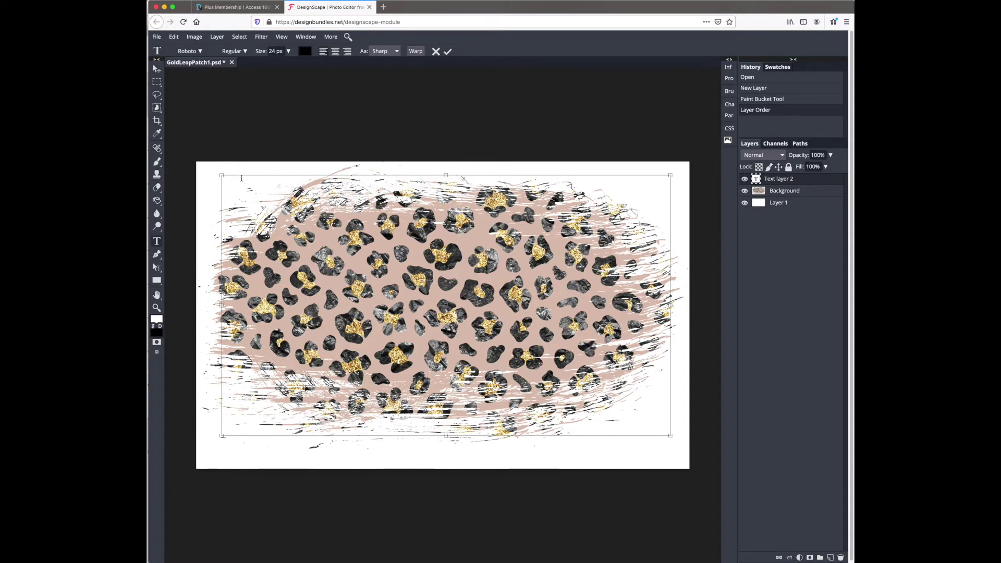
pyautogui.click(190, 52)
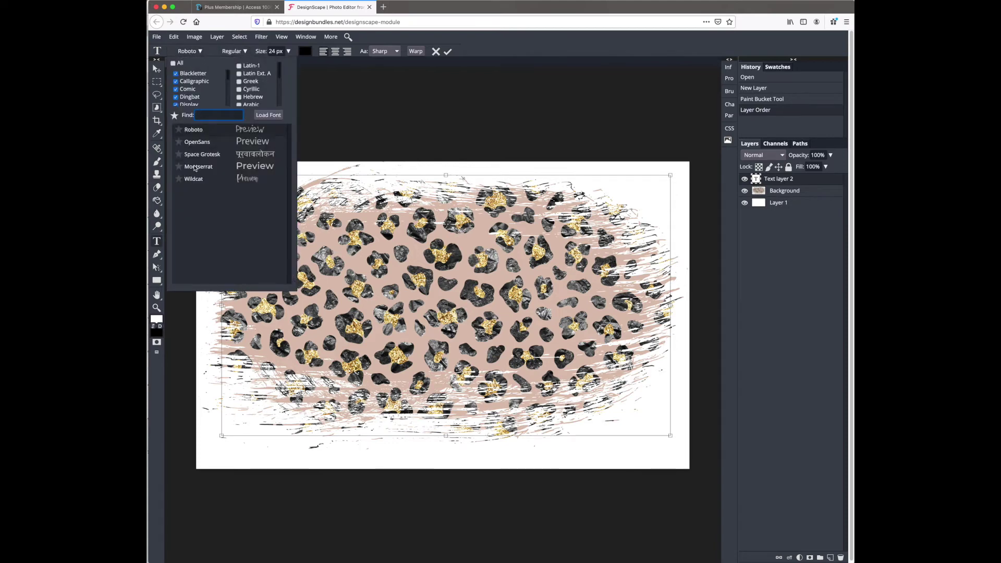
pyautogui.click(193, 179)
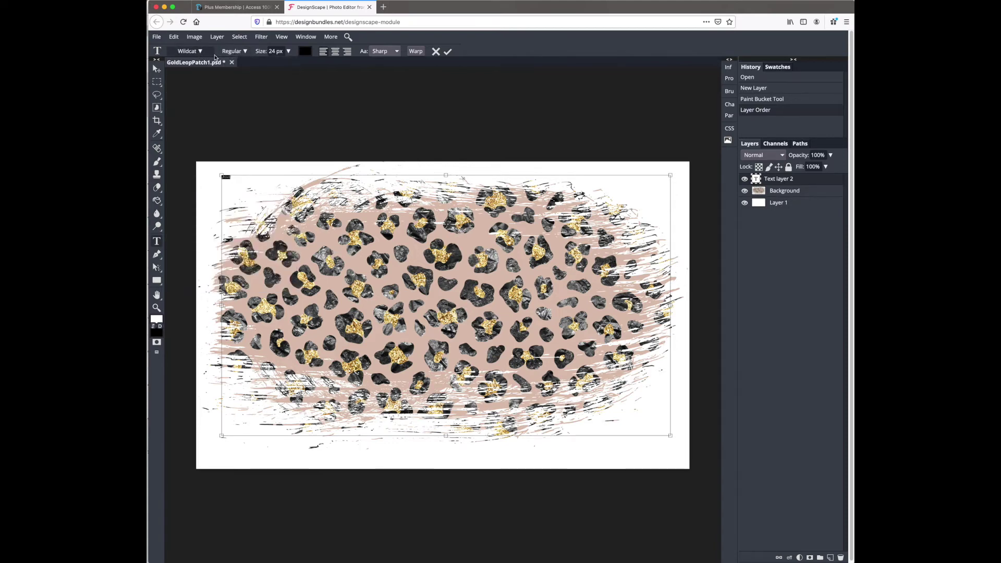
pyautogui.click(288, 51)
pyautogui.moveTo(276, 65); pyautogui.dragTo(331, 68)
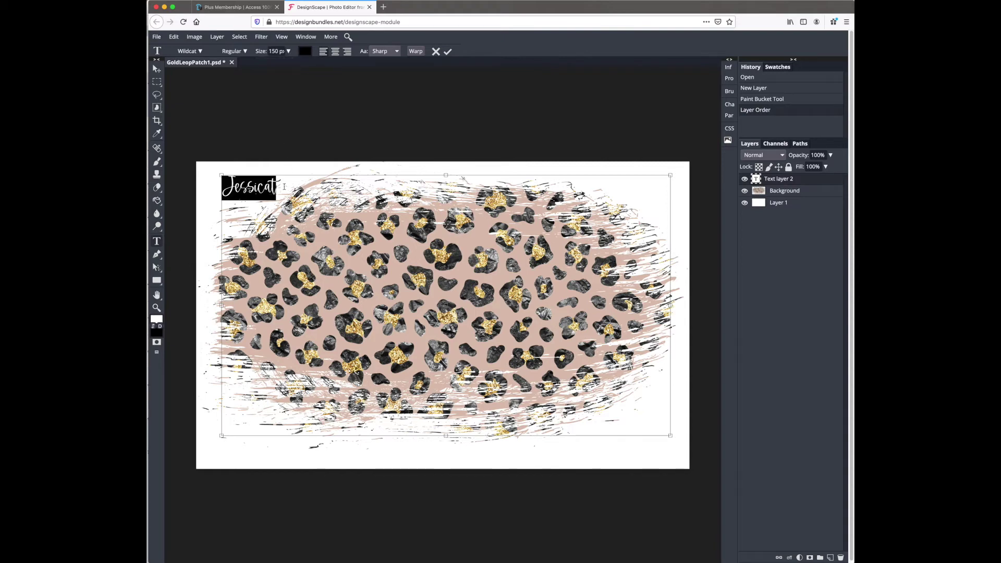
# Step: Delete the stray trailing 't' and select the 'Jessica' text
pyautogui.click(284, 187)
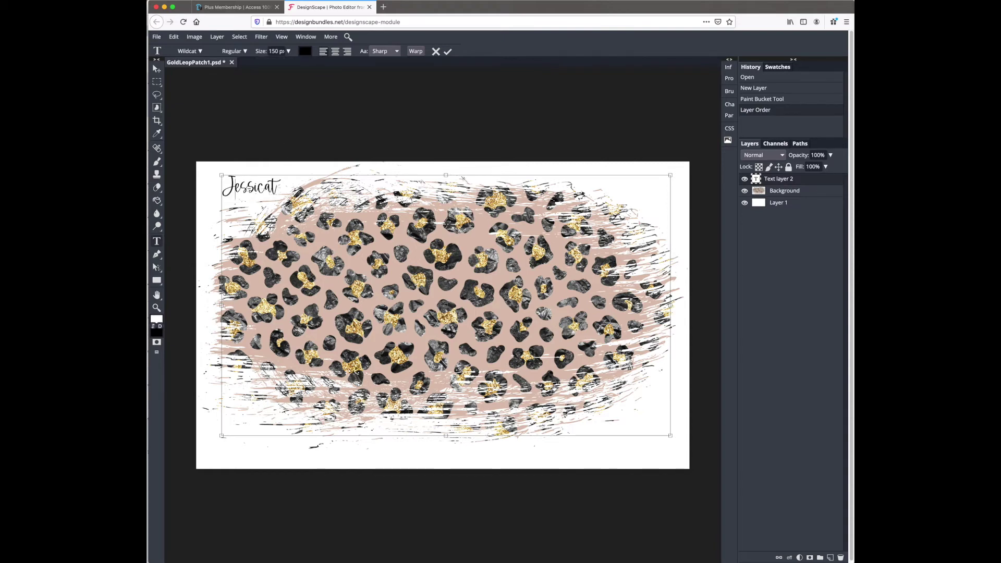
pyautogui.press('BackSpace')
pyautogui.moveTo(275, 190); pyautogui.dragTo(202, 189)
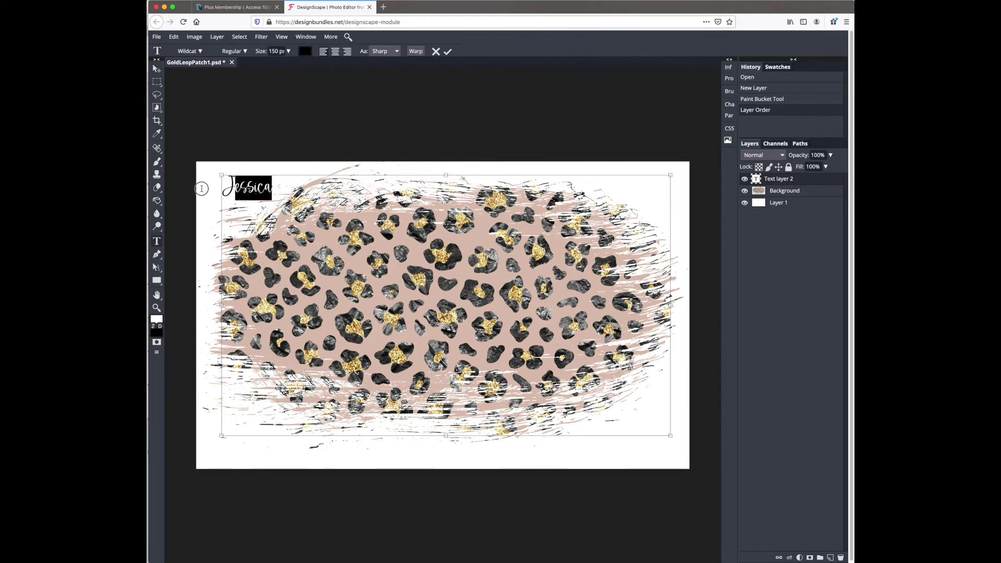
# Step: Set the Jessica text to 1000 px, commit it, and move it to the patch centre
pyautogui.doubleClick(277, 51)
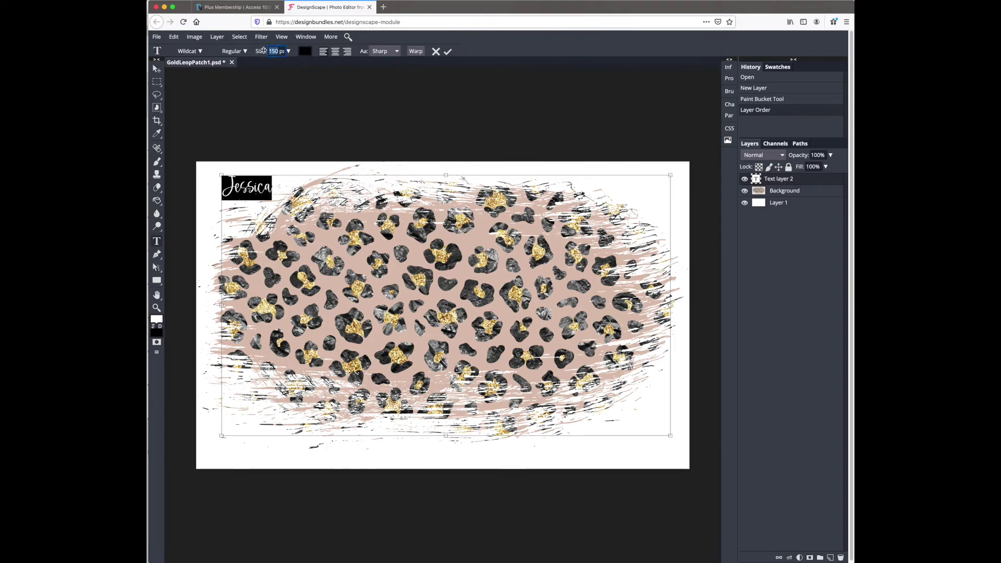
pyautogui.write('100')
pyautogui.press('Return')
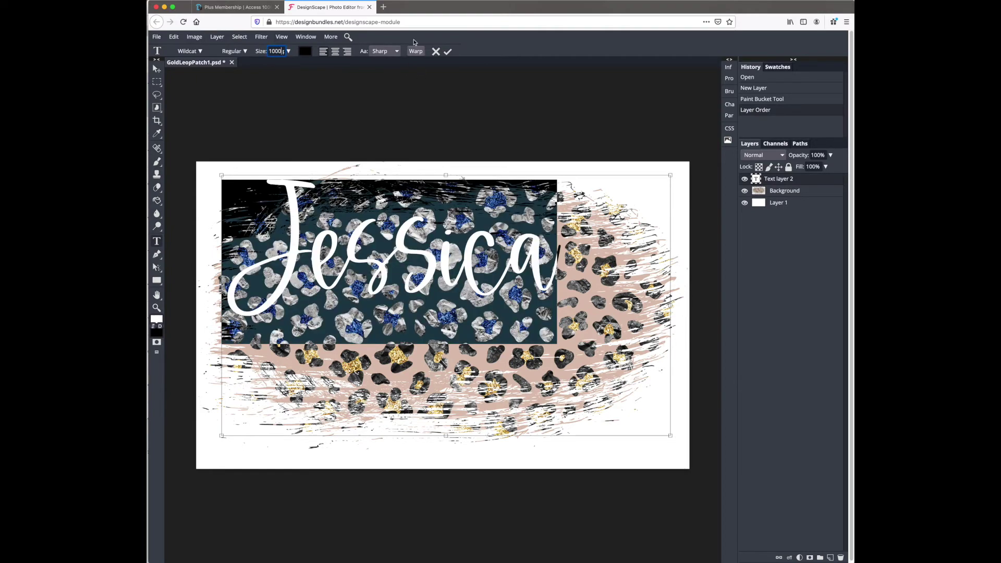
pyautogui.click(448, 52)
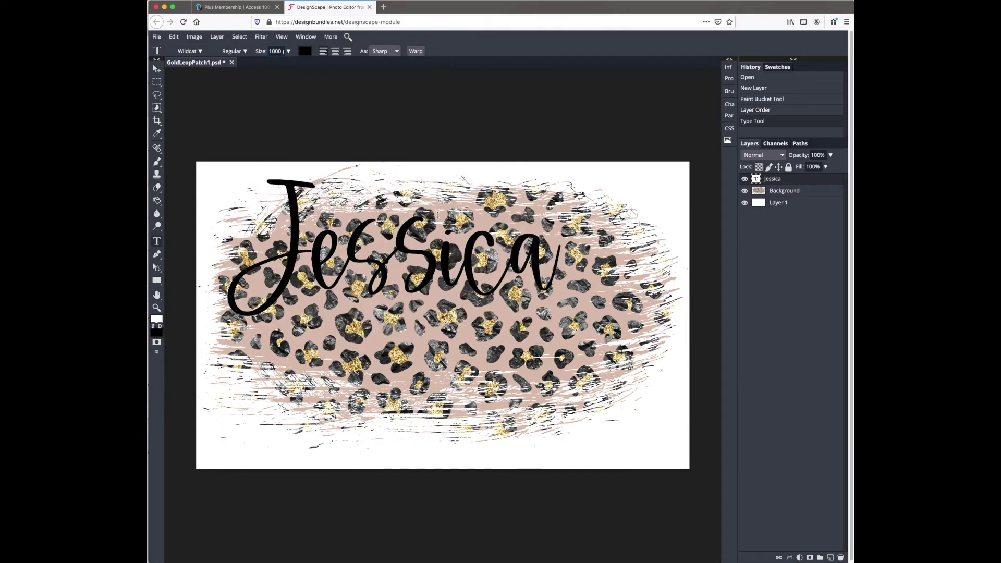
pyautogui.press('v')
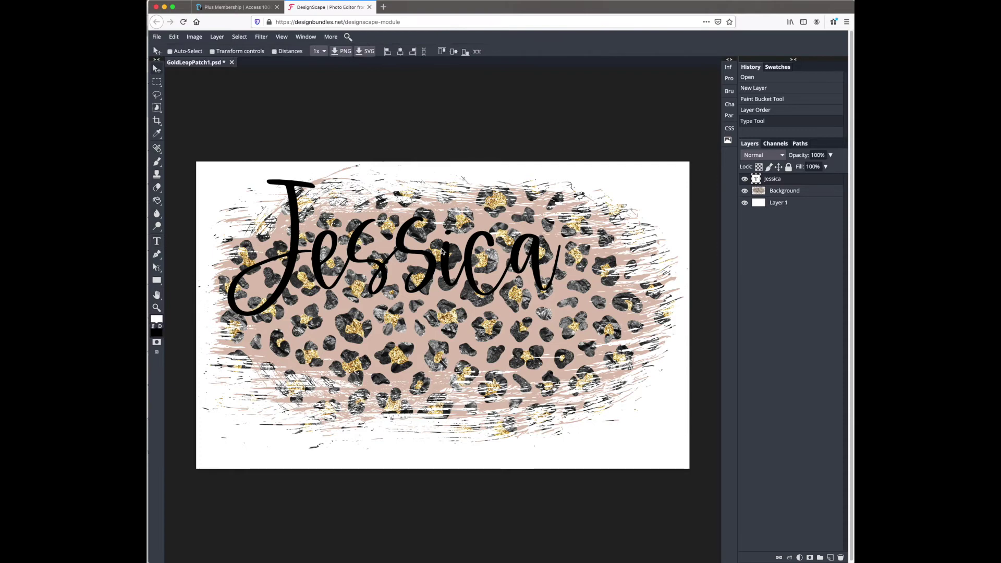
pyautogui.moveTo(443, 249); pyautogui.dragTo(490, 297)
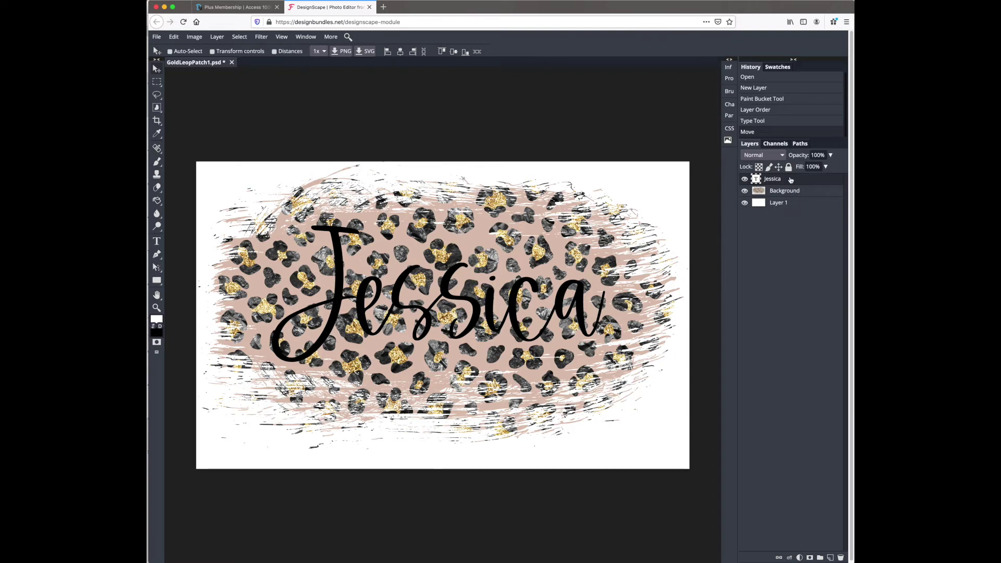
# Step: Duplicate the Jessica layer by dragging it onto the New Layer button
pyautogui.moveTo(791, 181); pyautogui.dragTo(832, 558)
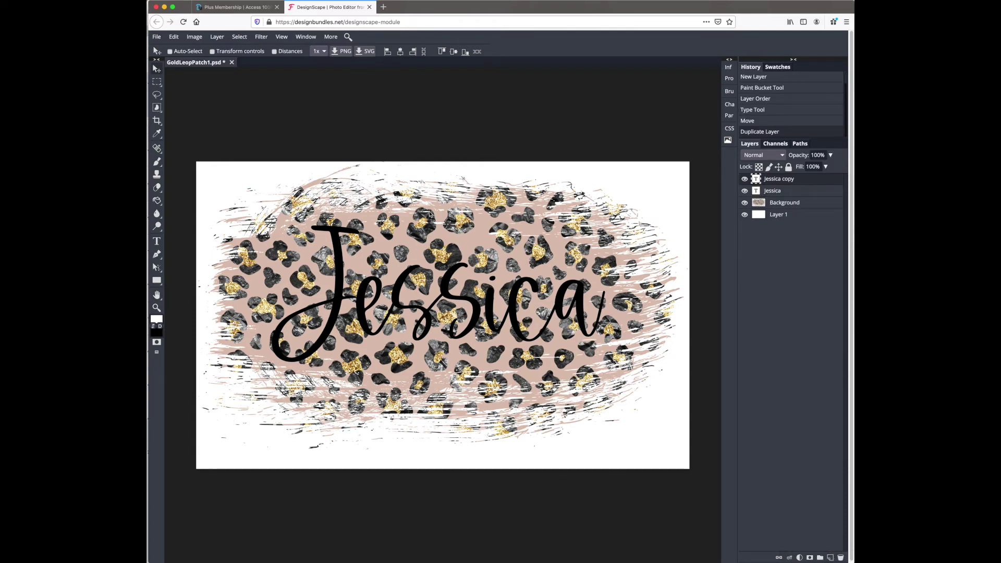
pyautogui.click(217, 37)
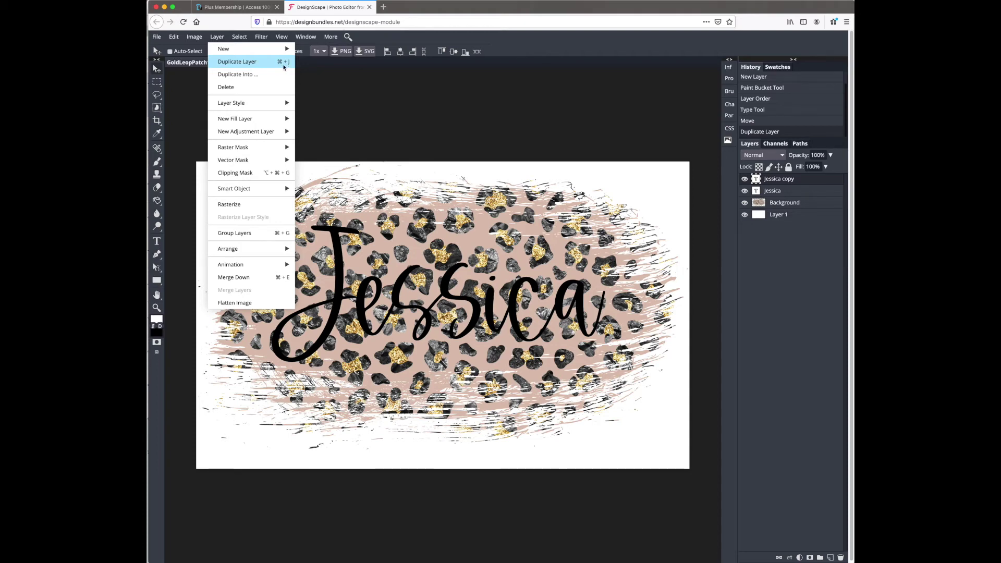
pyautogui.click(399, 117)
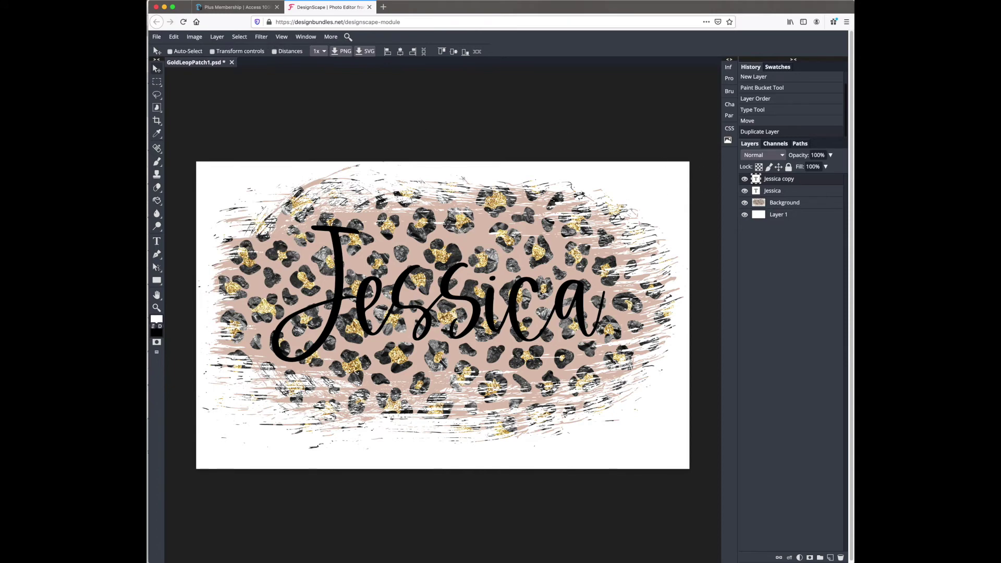
# Step: Select the top Jessica copy's text, recolour it white (#ffffff), and commit
pyautogui.press('t')
pyautogui.click(473, 306)
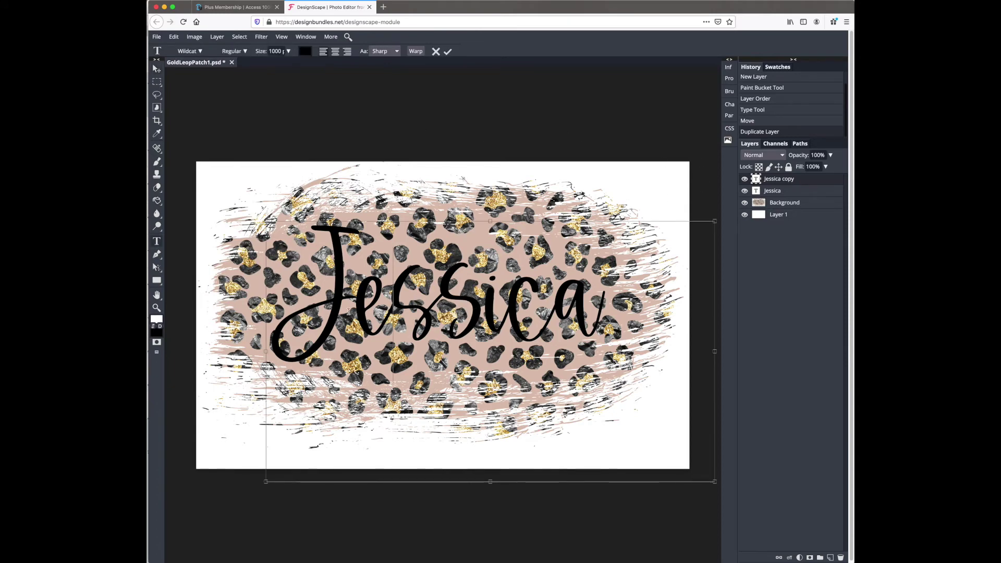
pyautogui.moveTo(277, 292); pyautogui.dragTo(602, 291)
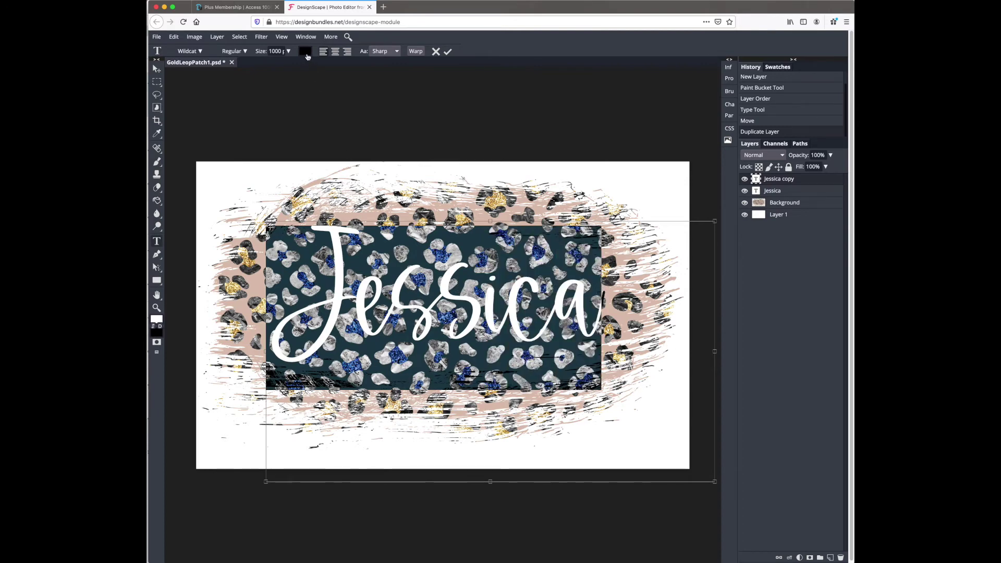
pyautogui.click(306, 52)
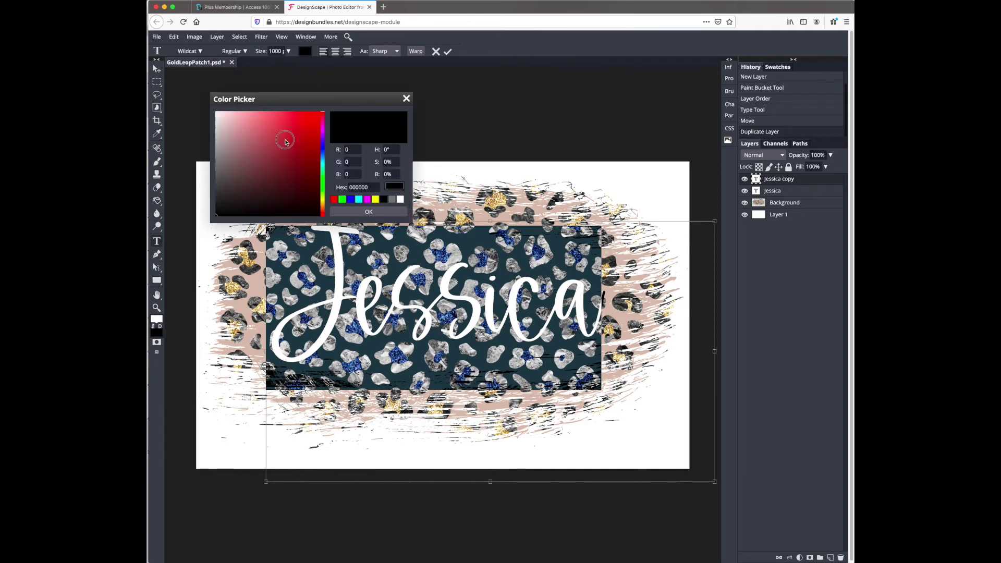
pyautogui.click(207, 103)
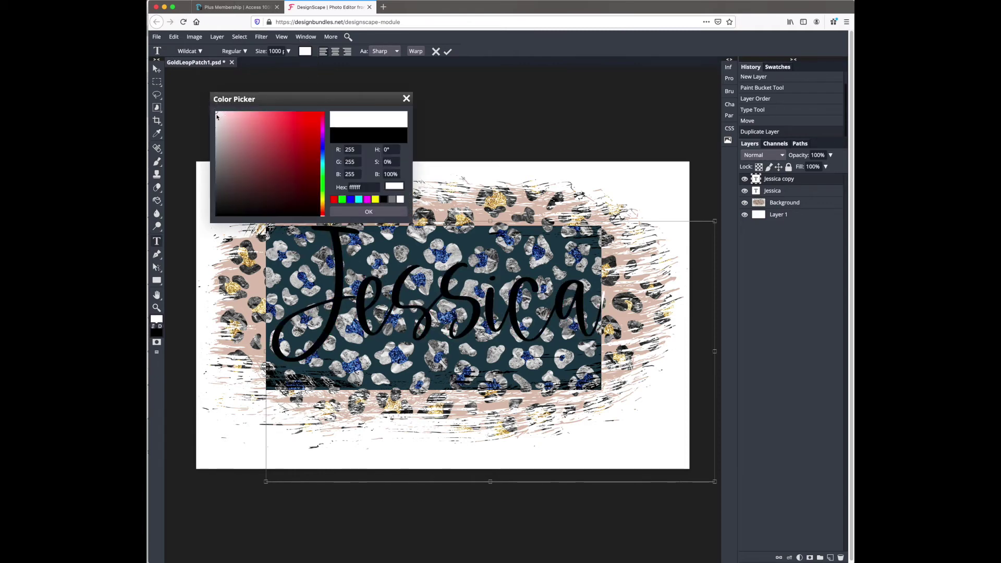
pyautogui.doubleClick(362, 187)
pyautogui.click(367, 188)
pyautogui.click(216, 113)
pyautogui.click(337, 211)
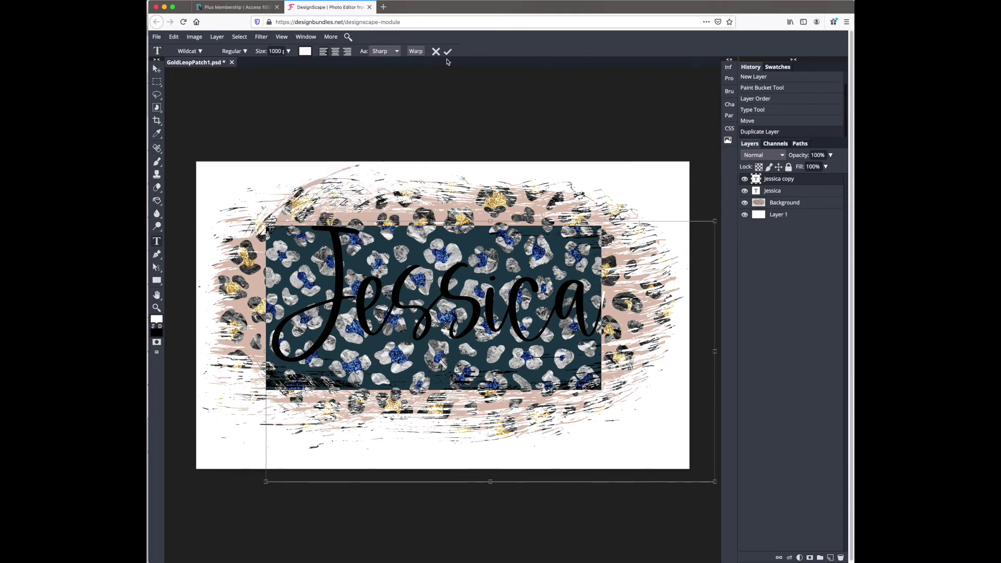
pyautogui.click(448, 51)
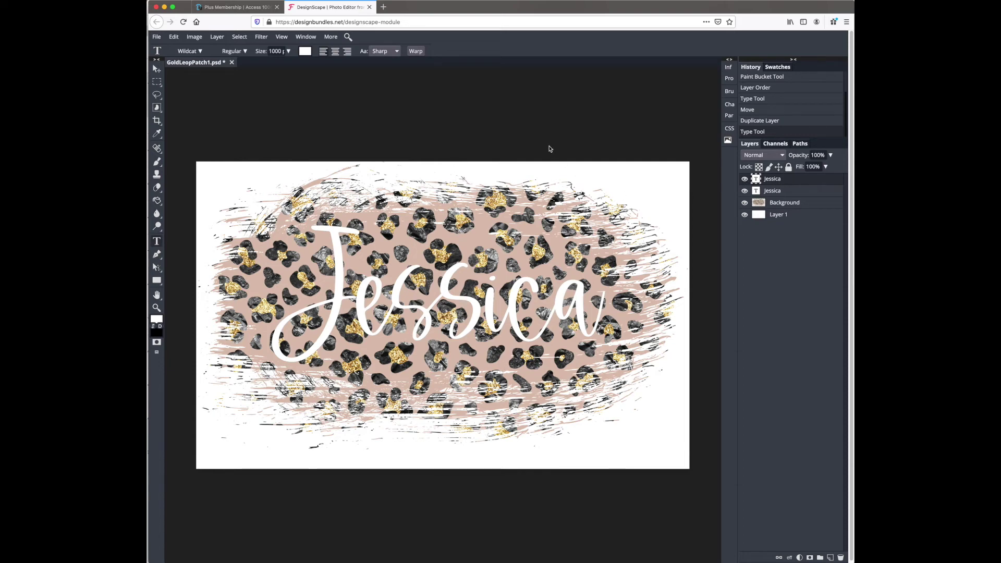
# Step: Nudge the white Jessica layer with the arrow keys so the black copy shows as a shadow
pyautogui.press('v')
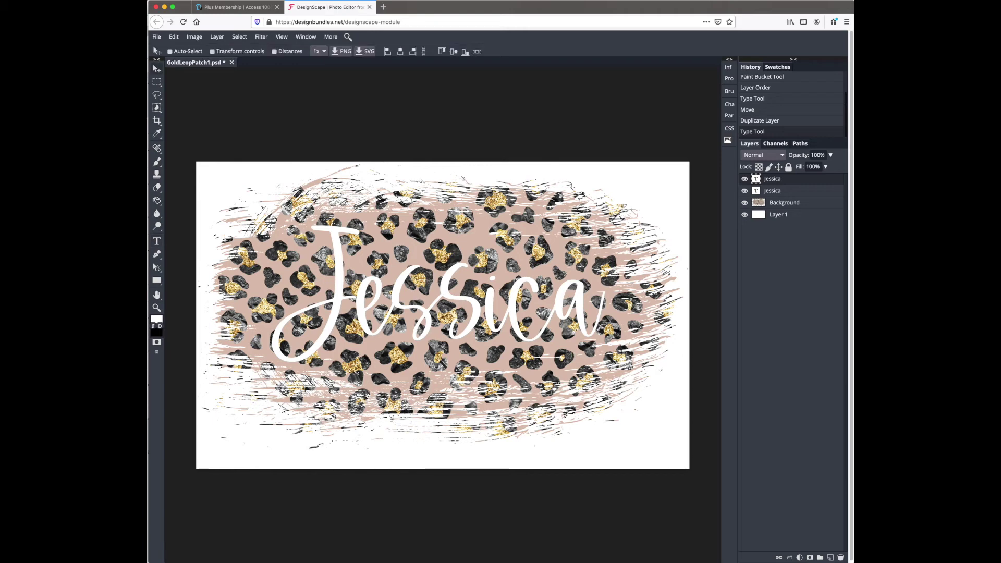
pyautogui.press('Left')
pyautogui.press('Left')
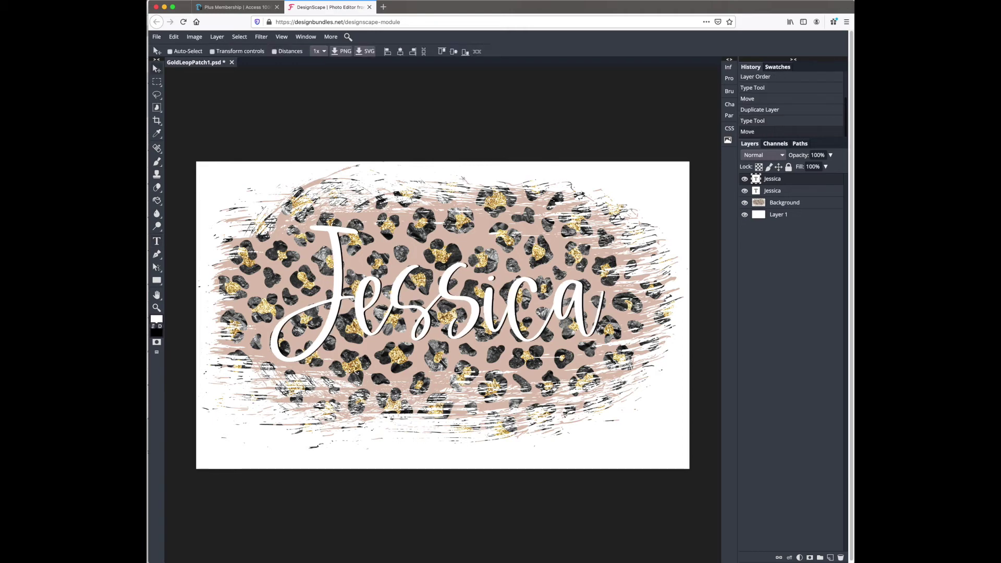
pyautogui.press('Right')
pyautogui.press('Right')
pyautogui.press('Right')
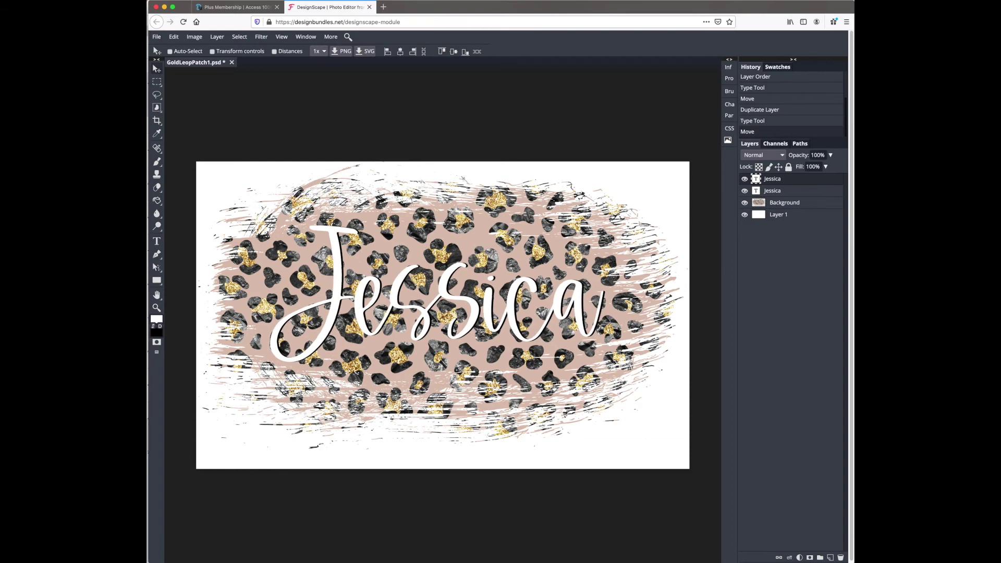
pyautogui.press('Right')
pyautogui.press('Right')
pyautogui.press('Right')
pyautogui.press('Right')
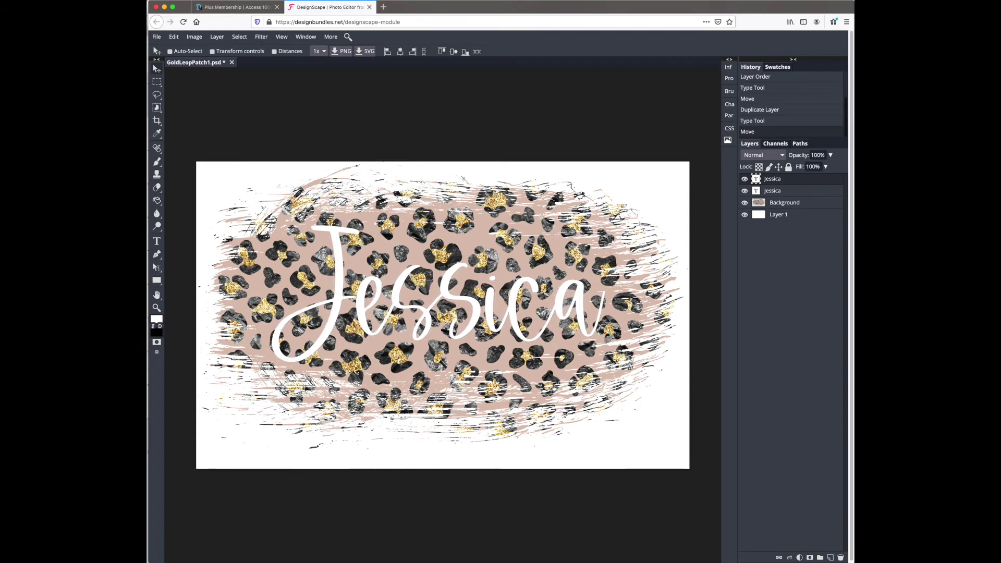
pyautogui.press('Right')
pyautogui.press('Right')
pyautogui.press('Right')
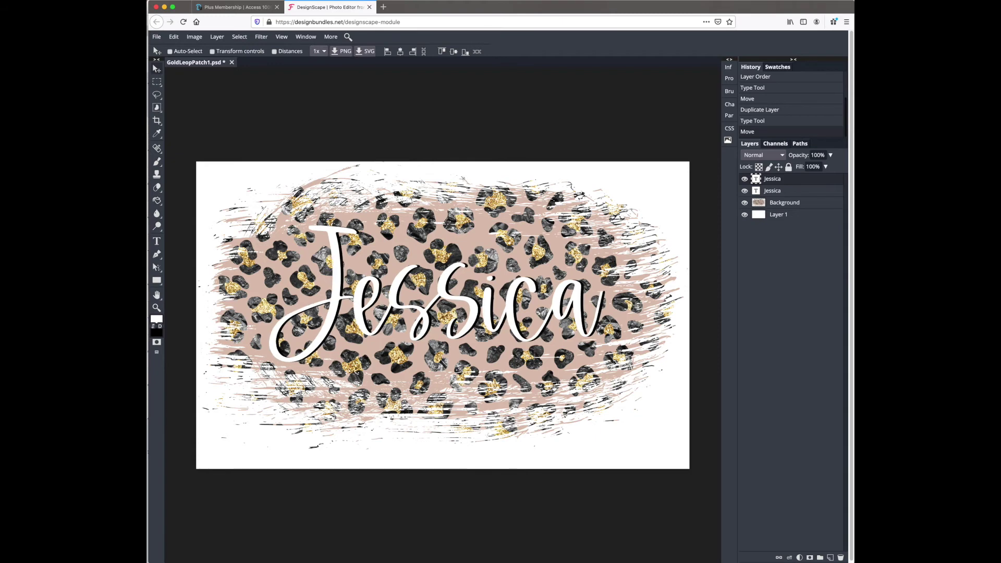
pyautogui.press('Left')
pyautogui.press('Left')
pyautogui.press('Left')
pyautogui.press('Left')
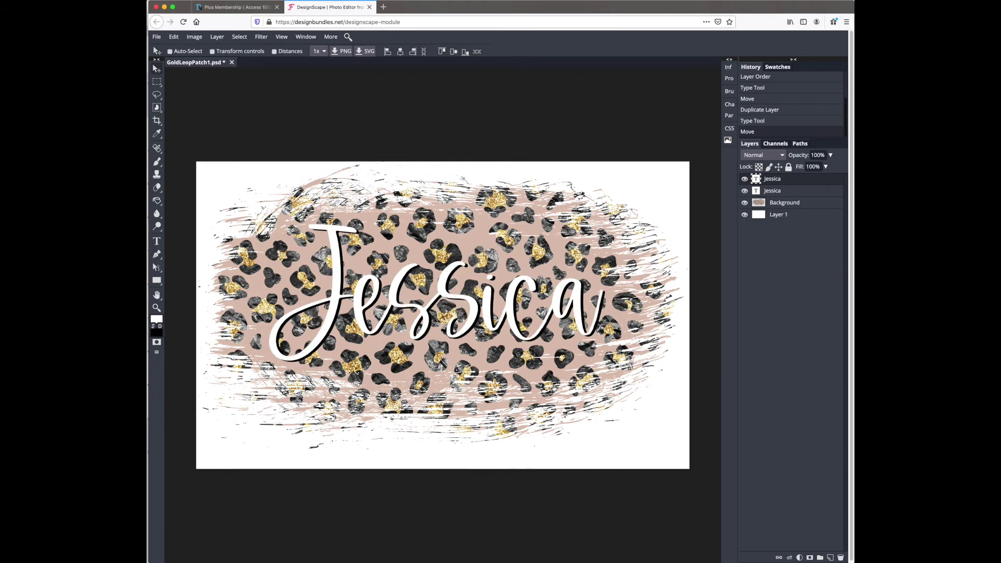
pyautogui.press('Right')
pyautogui.press('Right')
pyautogui.press('Right')
pyautogui.press('Right')
pyautogui.press('Right')
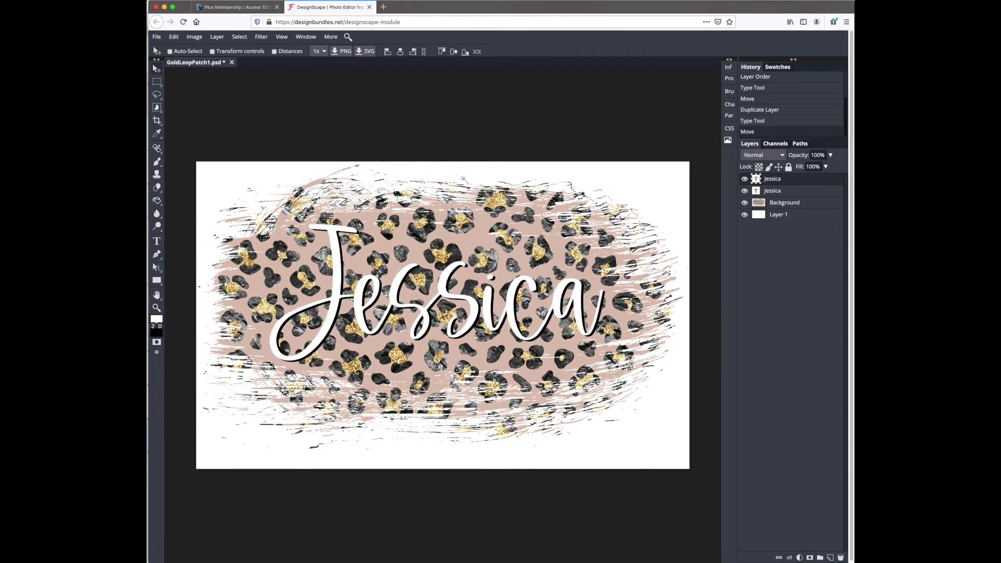
pyautogui.press('Right')
pyautogui.press('Right')
pyautogui.press('Right')
pyautogui.press('Right')
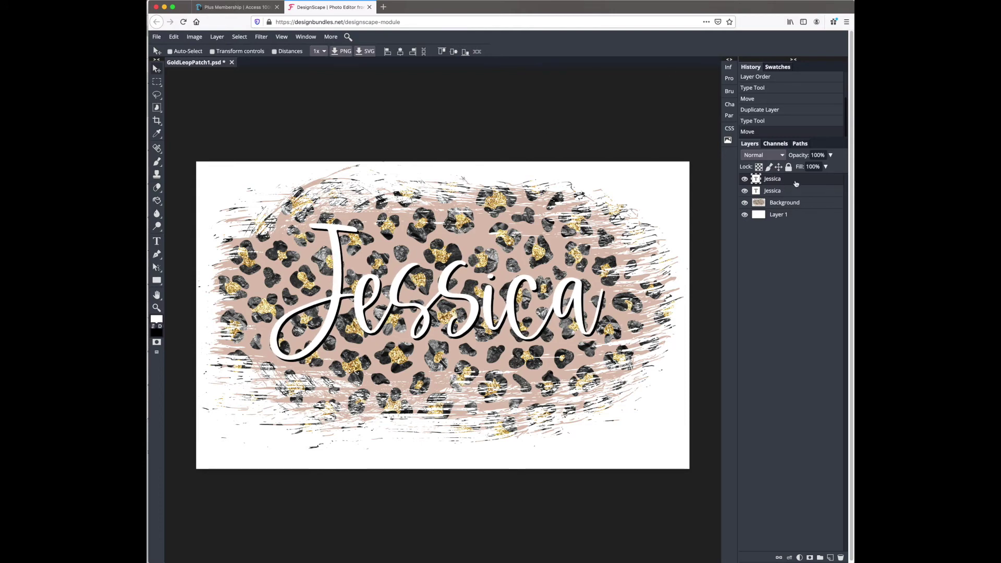
pyautogui.press('super')
pyautogui.press('super')
# Step: Group the two Jessica text layers into Folder 1
pyautogui.click(794, 190)
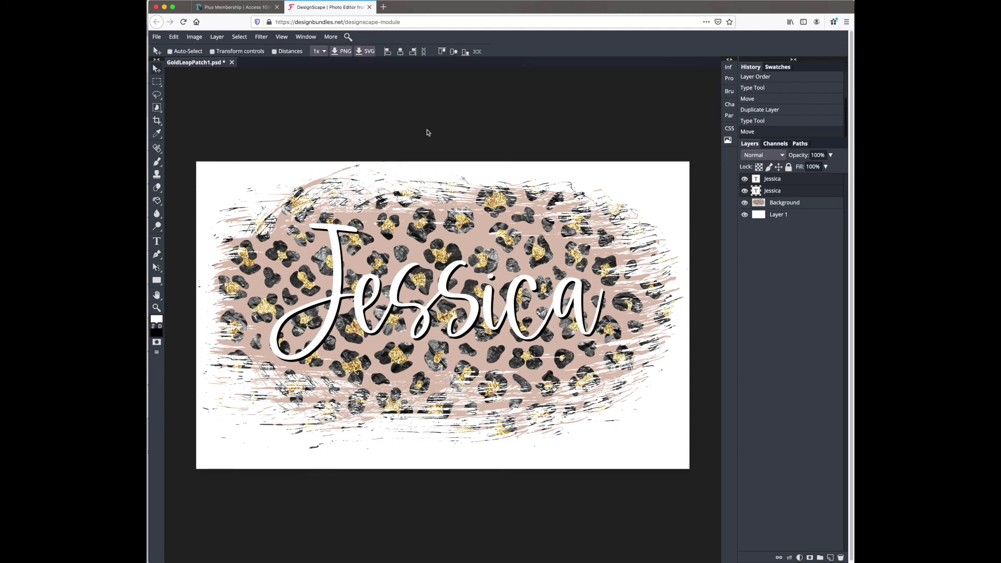
pyautogui.click(217, 37)
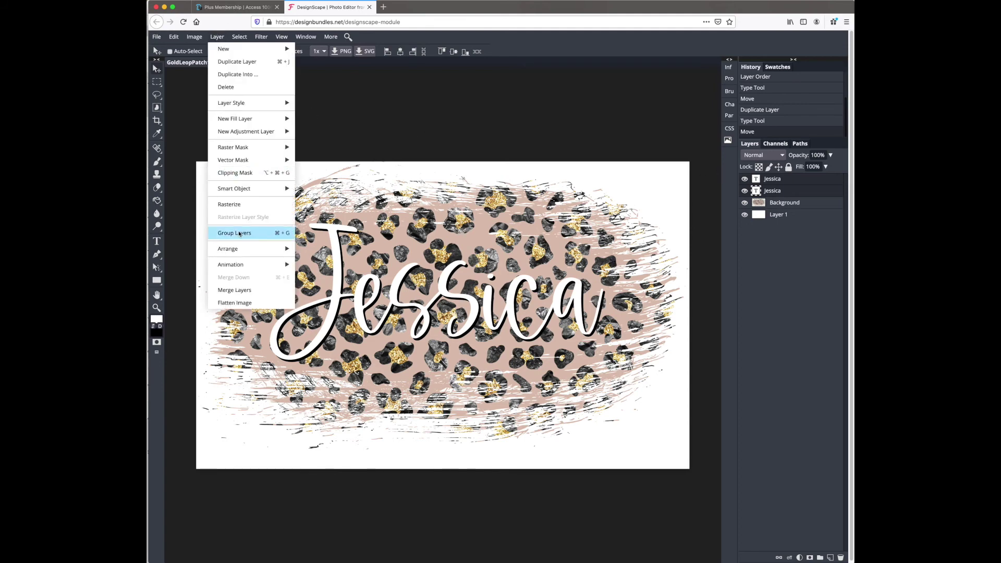
pyautogui.click(269, 233)
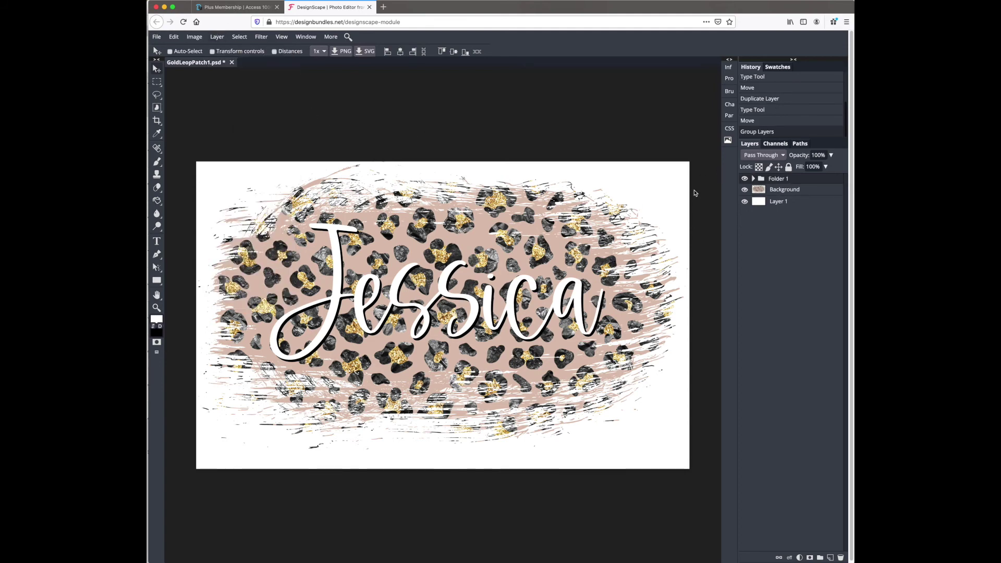
# Step: Centre Folder 1 horizontally and vertically on the leopard Background layer
pyautogui.click(806, 192)
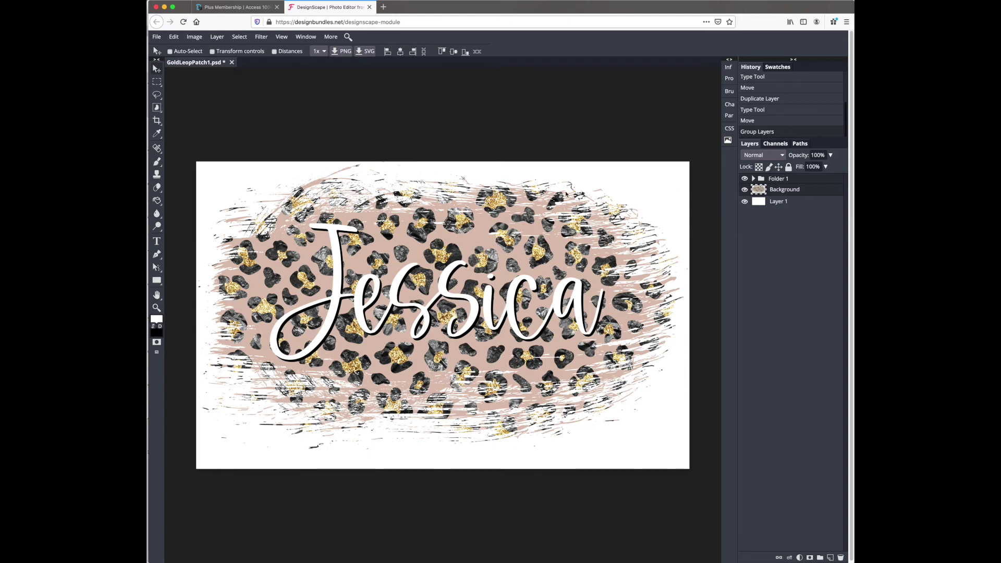
pyautogui.click(401, 52)
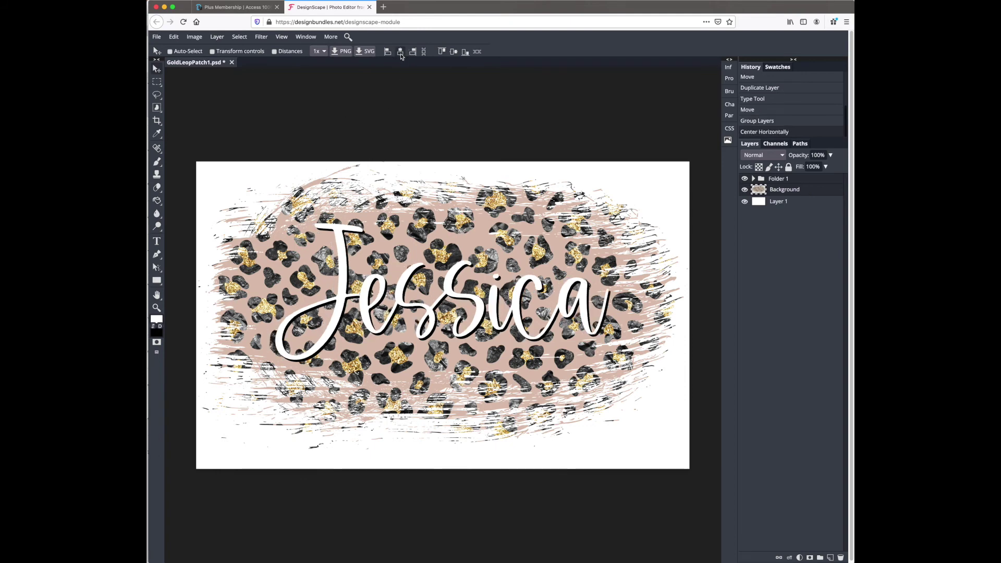
pyautogui.click(454, 52)
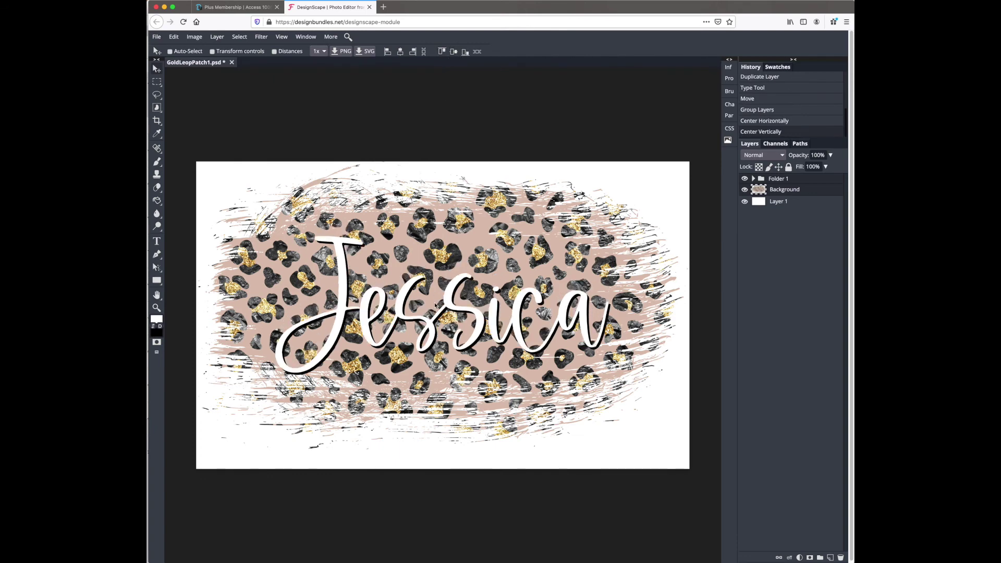
pyautogui.click(766, 178)
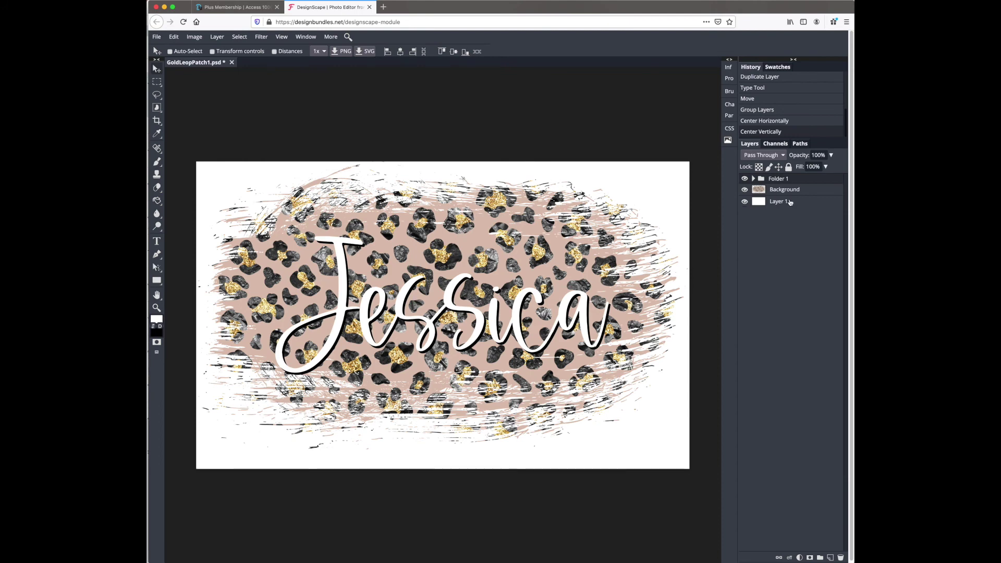
# Step: Hide the white Layer 1 so the patch and name sit on transparency
pyautogui.click(745, 202)
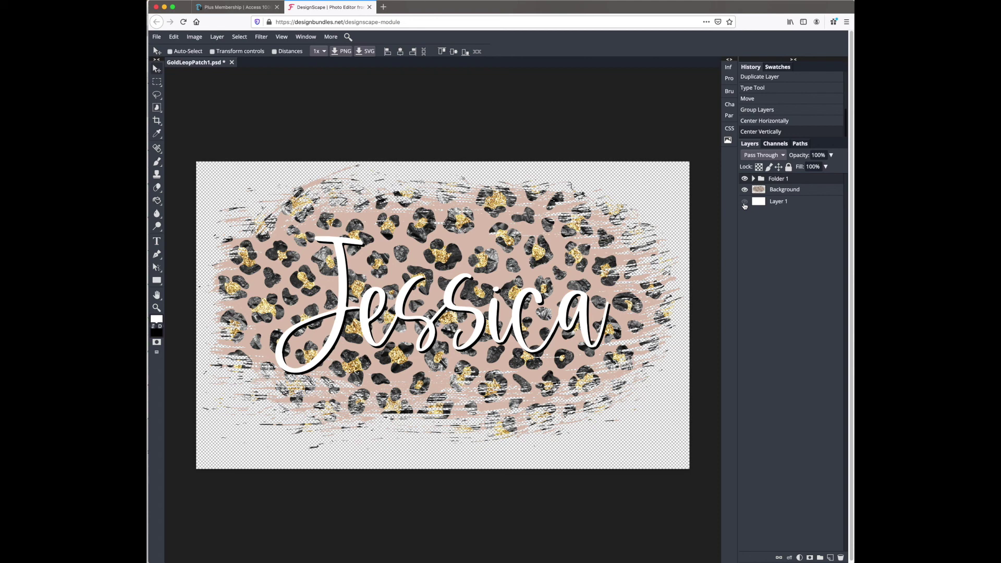
pyautogui.click(794, 202)
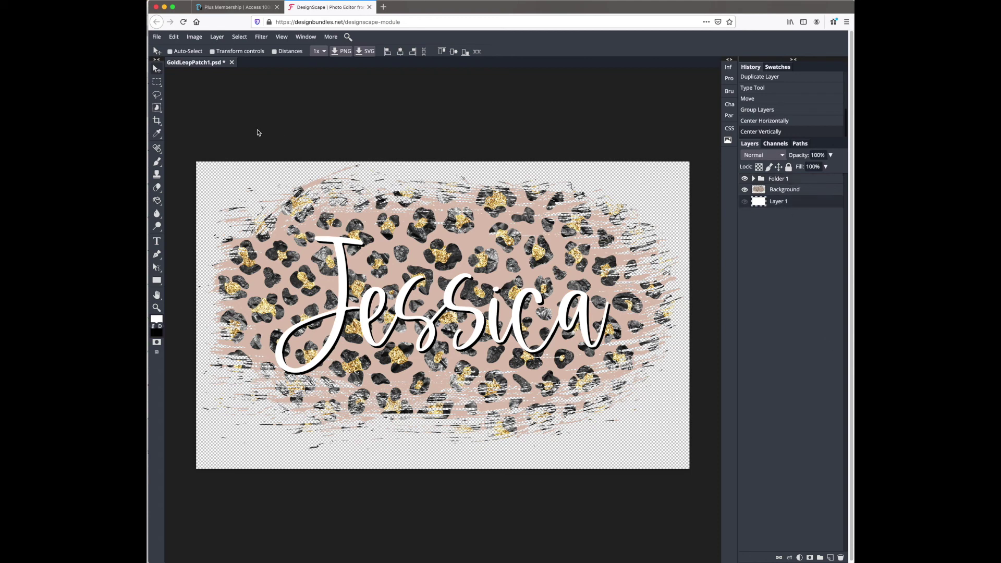
pyautogui.click(156, 37)
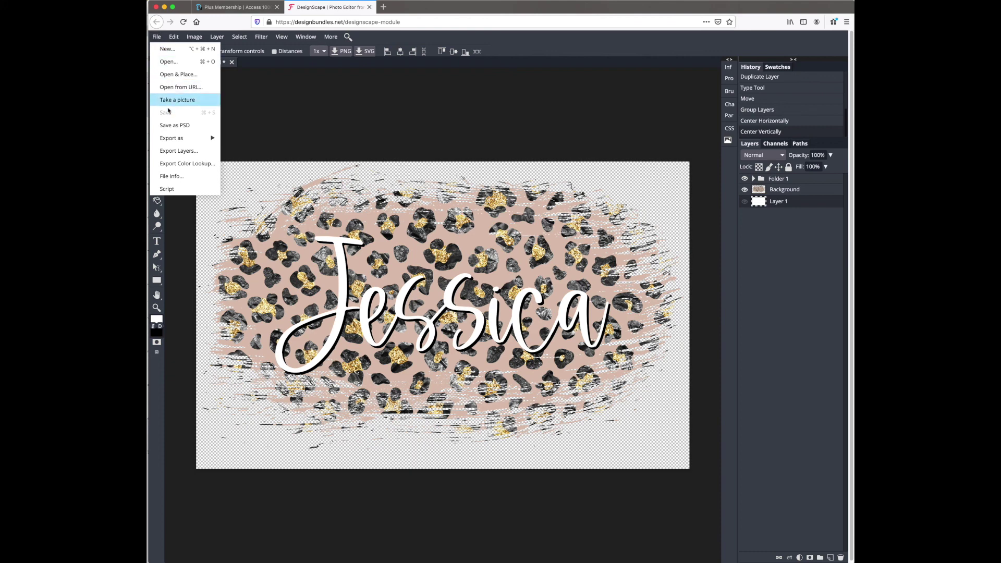
# Step: Export the design as GoldLeopPatch1.png, a 3600 × 2244 px PNG at 100% quality
pyautogui.moveTo(180, 138)
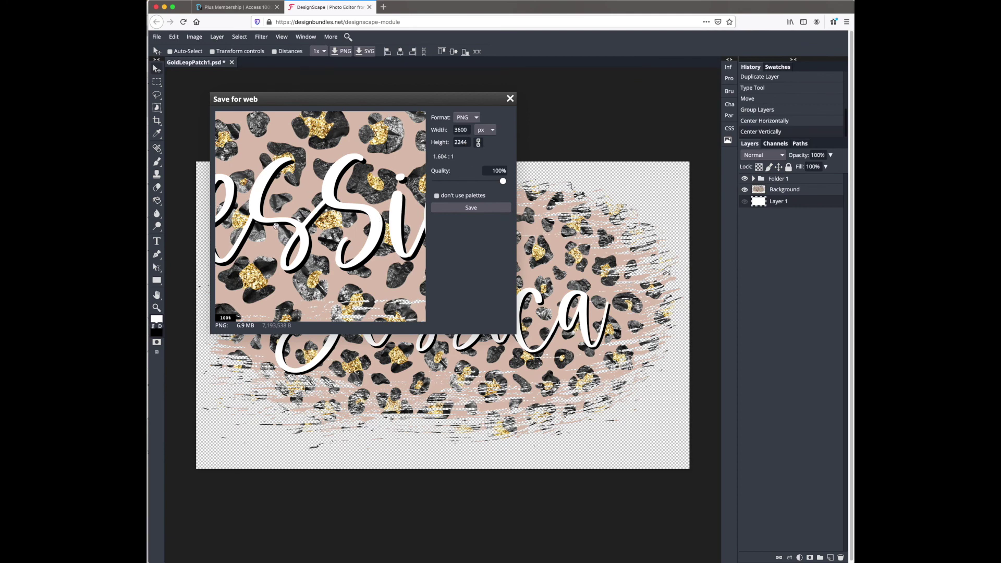
pyautogui.moveTo(276, 224); pyautogui.dragTo(382, 164)
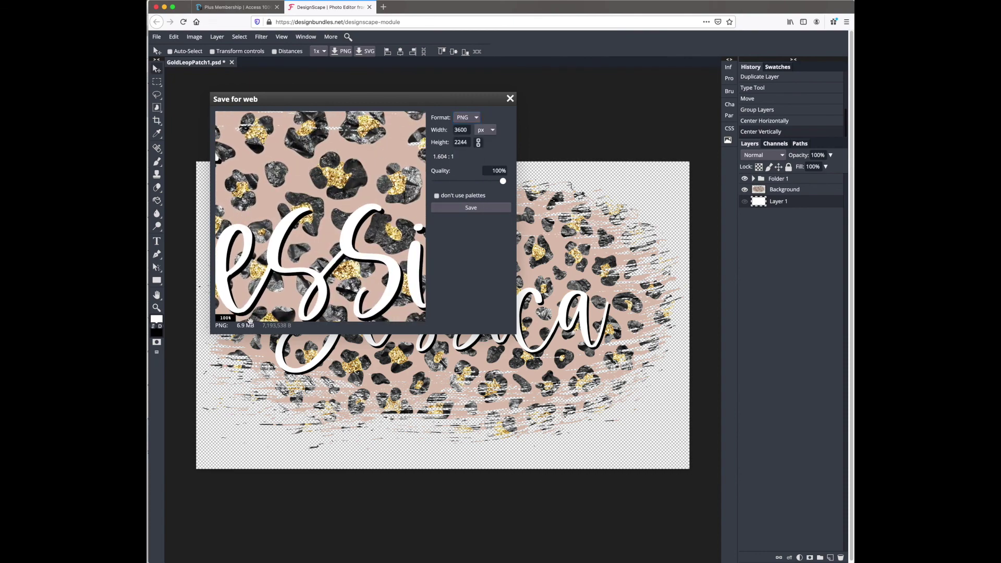
pyautogui.click(471, 207)
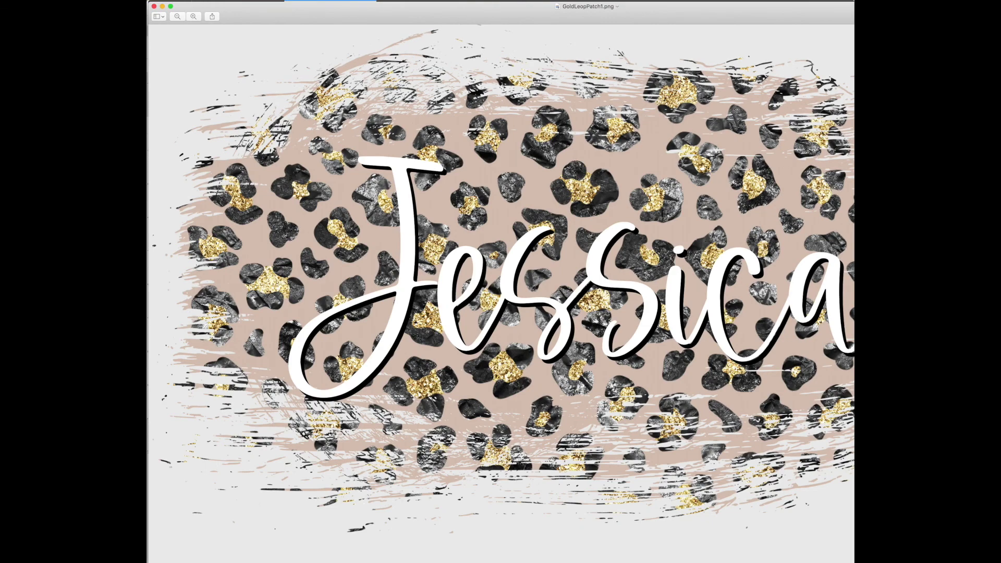
# Step: Shrink the Preview window showing GoldLeopPatch1.png so it floats over the editor
pyautogui.moveTo(545, 6); pyautogui.dragTo(572, 73)
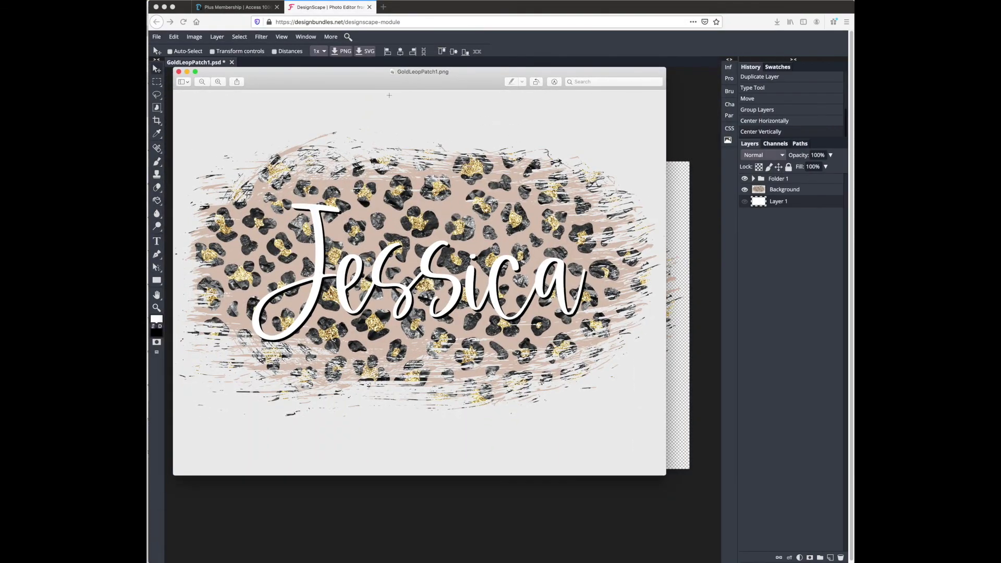